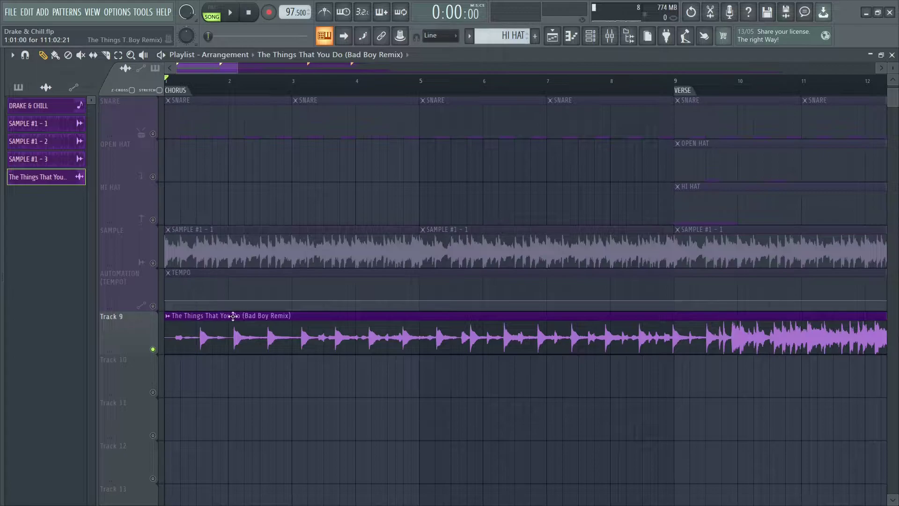
- Play The Things That You Do (Bad Boy Remix) from the start and around bars 10 to 12 to scout for a sample
scroll(246, 83, down, 4)
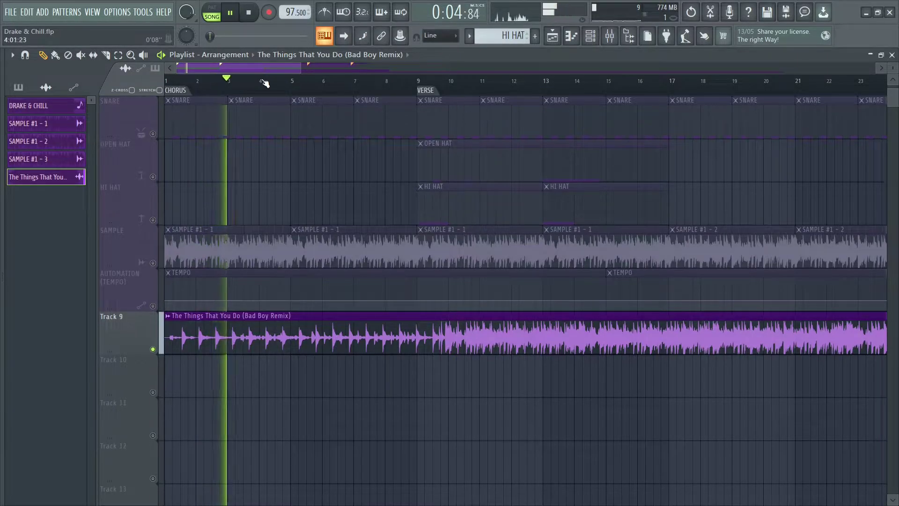
scroll(265, 83, down, 2)
scroll(305, 82, up, 1)
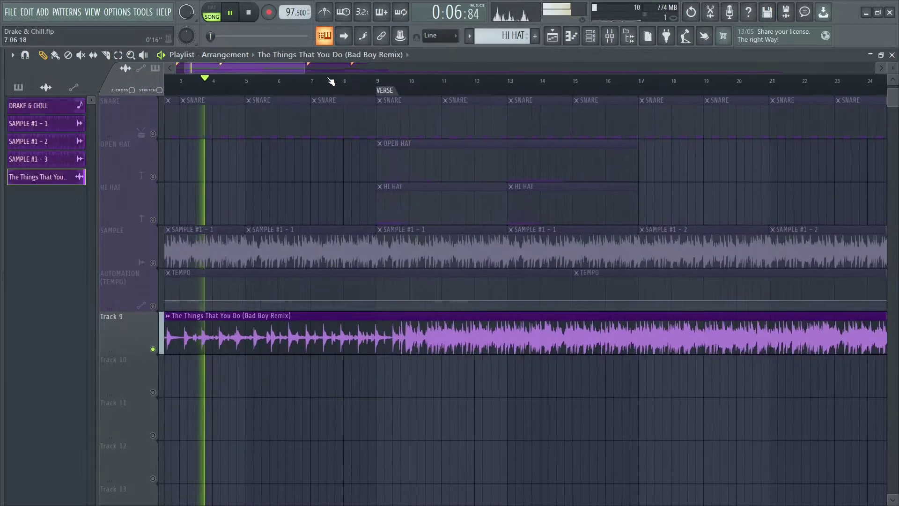
scroll(410, 86, up, 2)
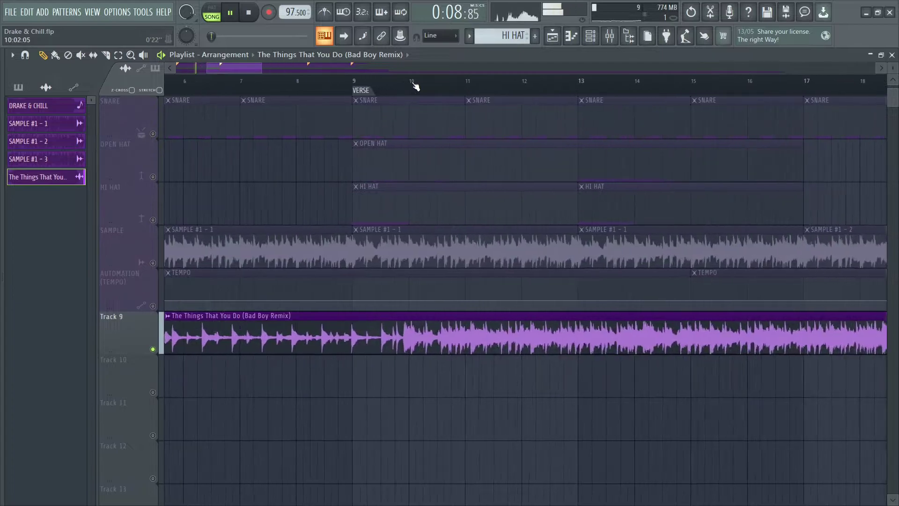
scroll(393, 85, down, 3)
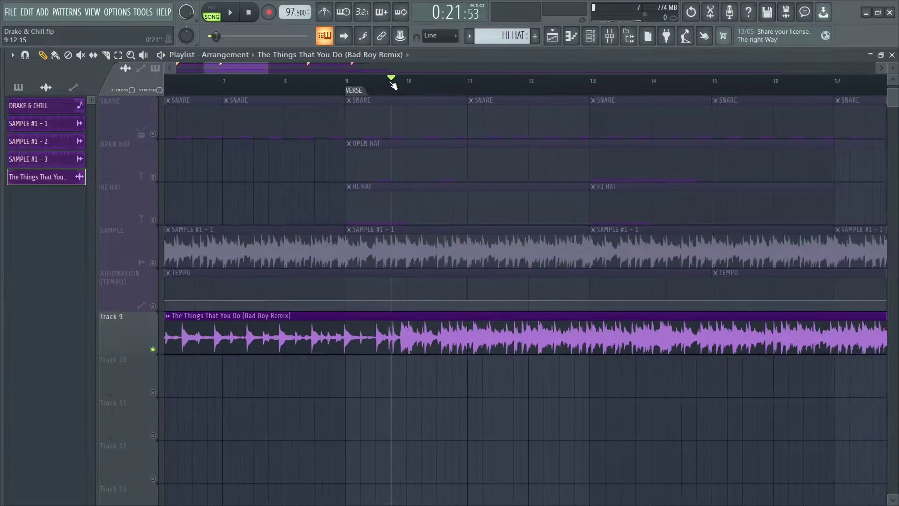
key(space)
scroll(484, 84, up, 2)
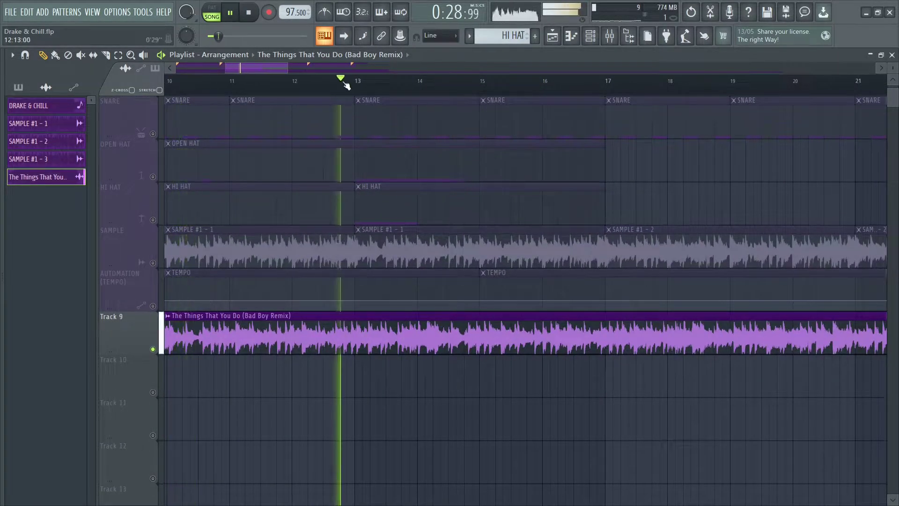
scroll(393, 84, up, 1)
- Audition the song from about bar 14 to bar 17 to find the section suited for looping
click(409, 84)
scroll(410, 85, down, 1)
scroll(470, 94, up, 2)
key(space)
scroll(344, 93, up, 2)
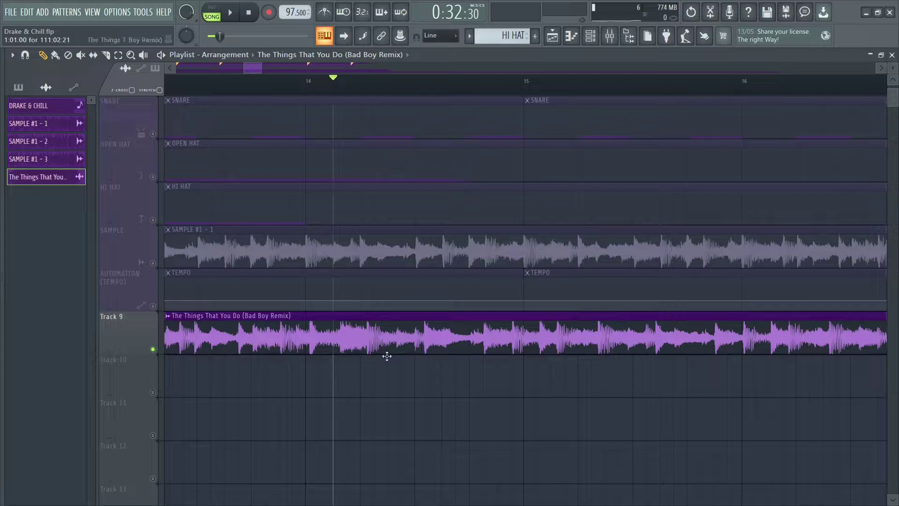
key(space)
scroll(386, 84, down, 2)
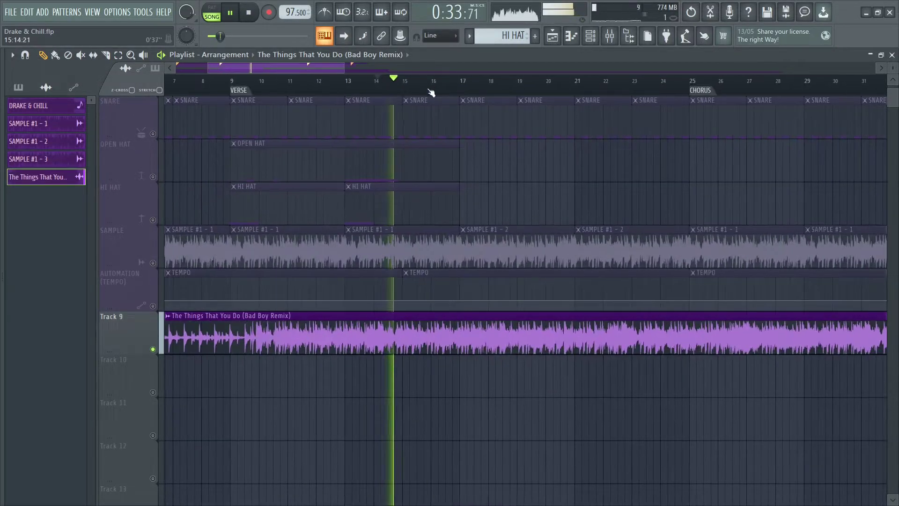
scroll(433, 92, down, 4)
scroll(464, 85, up, 4)
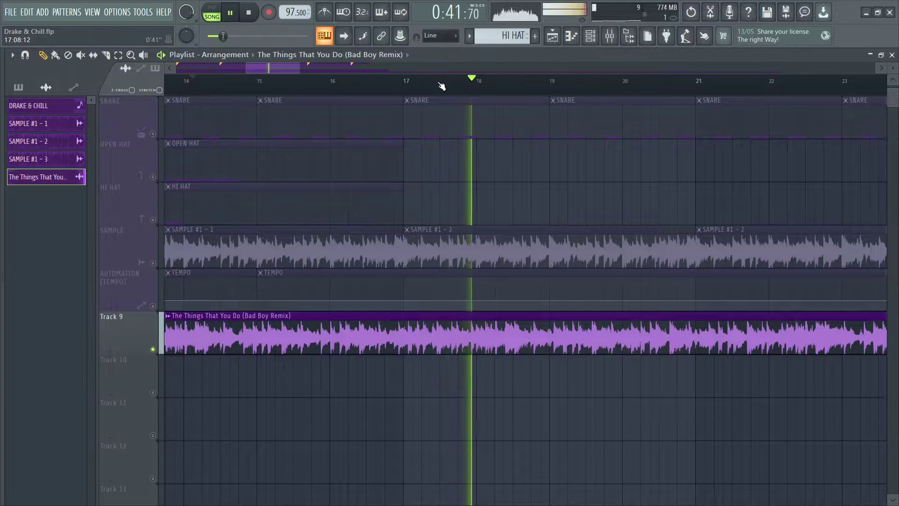
key(space)
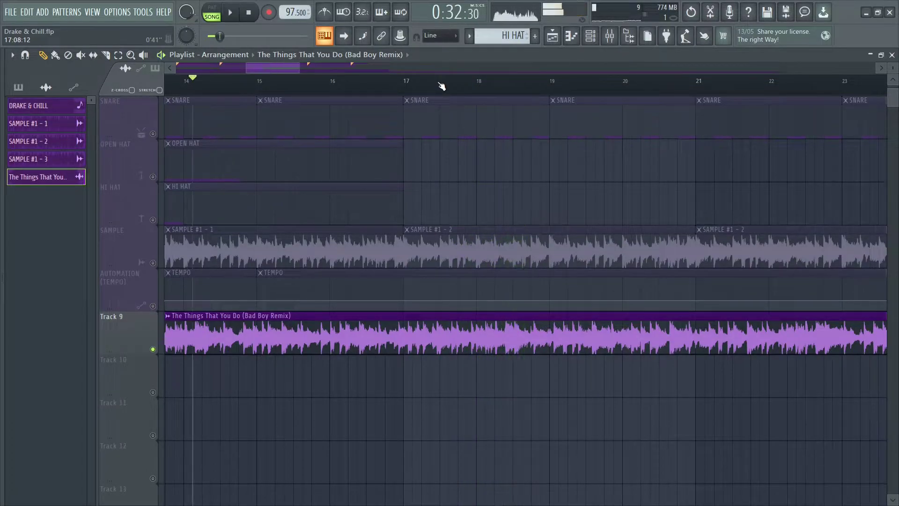
- Open the full song's sample in the Edison audio editor
double_click(194, 333)
drag(229, 379, 266, 183)
right_click(334, 410)
click(377, 377)
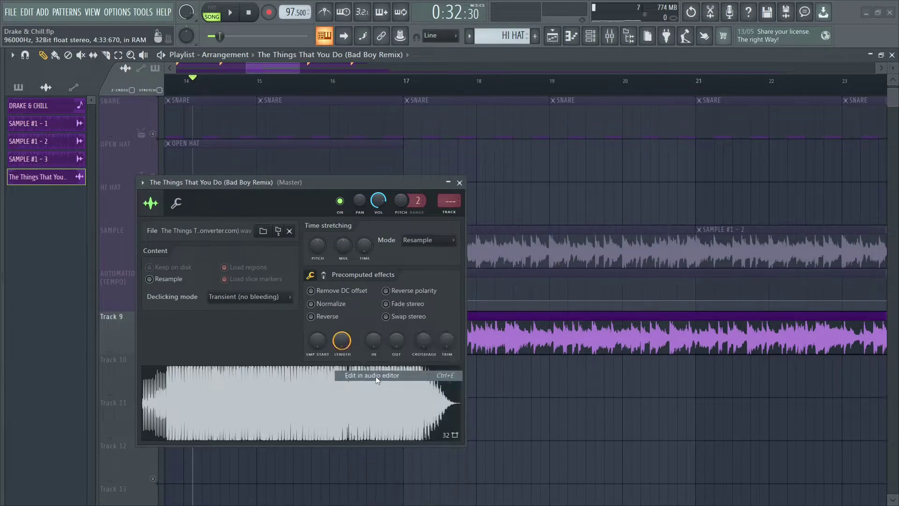
- Select the audio from 32.143 to 43.738 in Edison and place it as a new clip on Track 10
scroll(269, 214, down, 7)
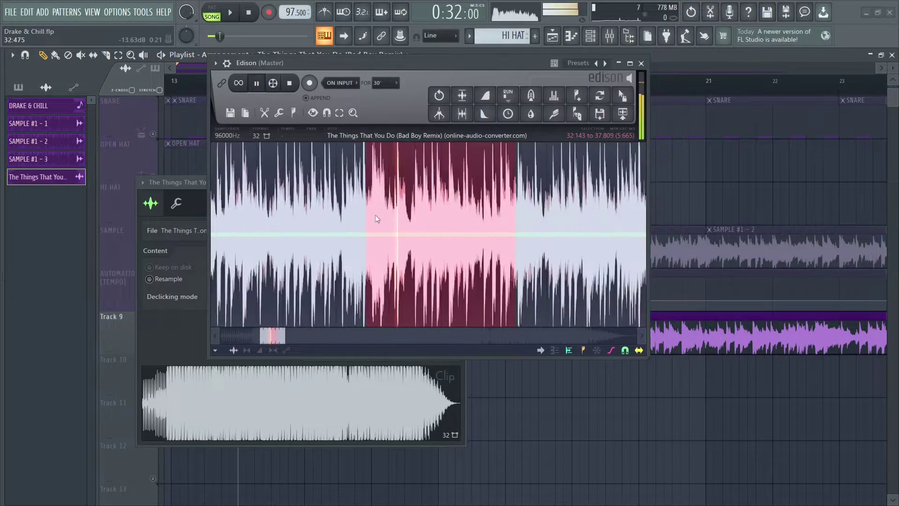
drag(622, 223, 513, 239)
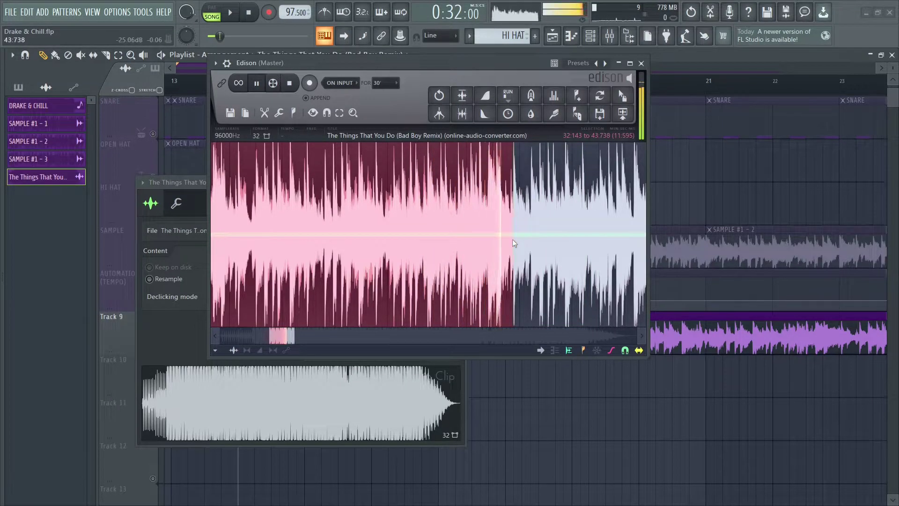
drag(623, 95, 553, 392)
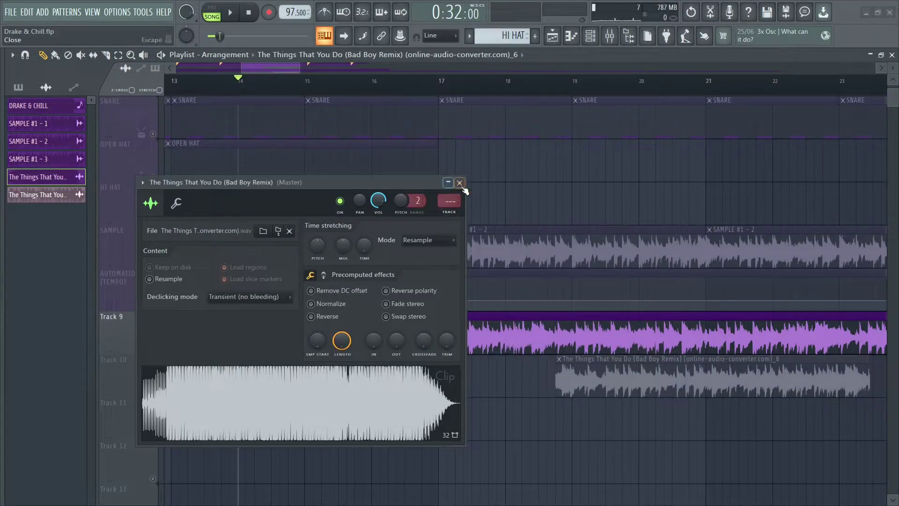
click(460, 184)
right_click(478, 317)
scroll(481, 91, down, 5)
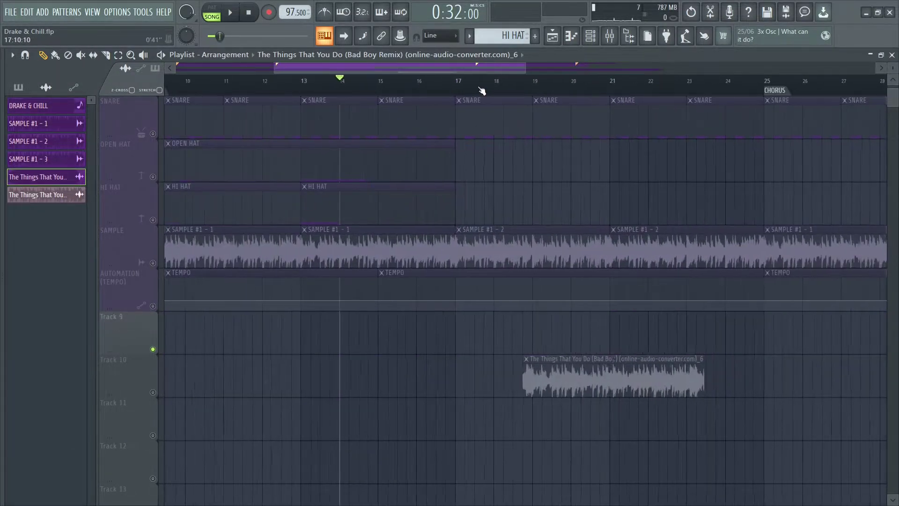
key(ctrl+z)
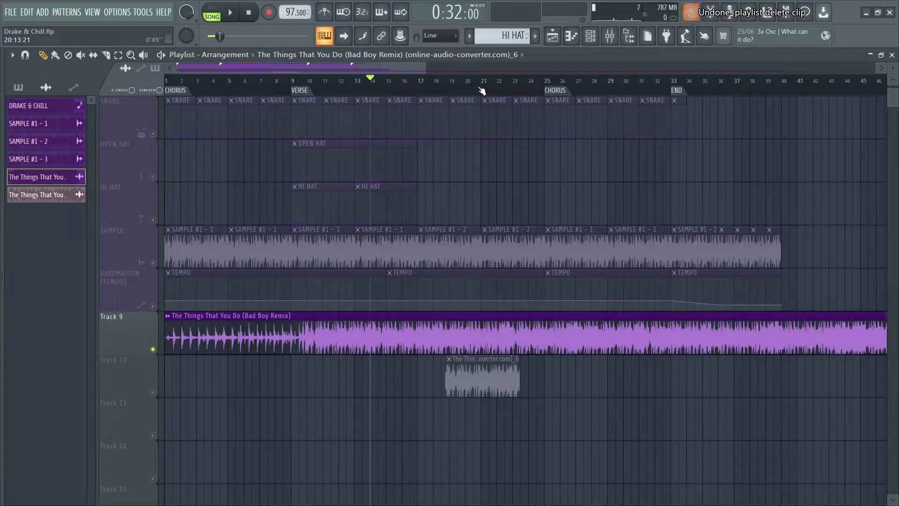
- Delete the full-length song clip from Track 9 and move the extracted clip to bar 1 of a soloed Track 10
right_click(429, 345)
drag(459, 377, 140, 390)
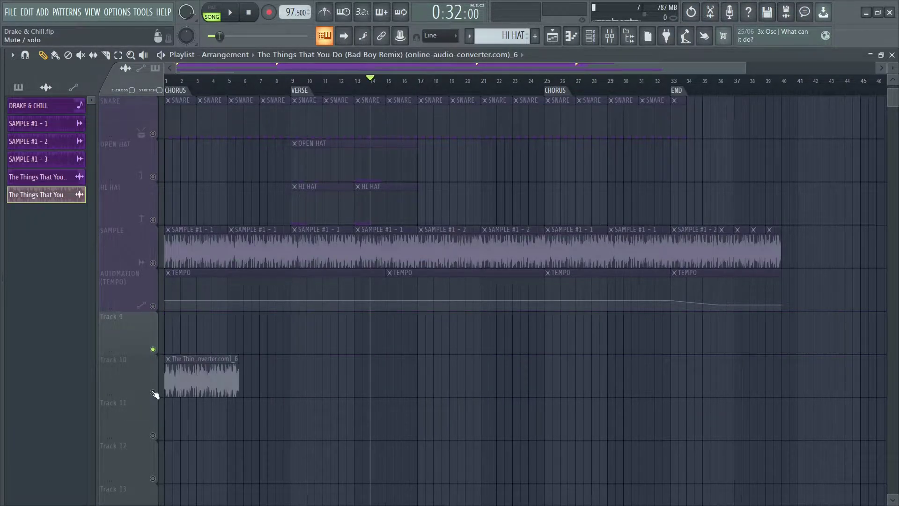
right_click(153, 393)
scroll(195, 90, up, 8)
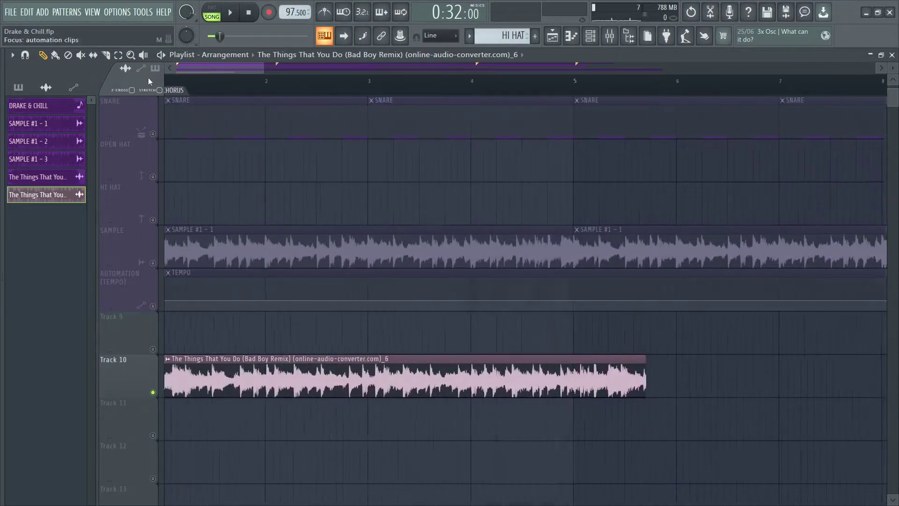
- Play the extracted clip and recolor it Dark Slate Blue (#592B82)
key(space)
right_click(59, 197)
click(92, 242)
click(119, 236)
click(170, 392)
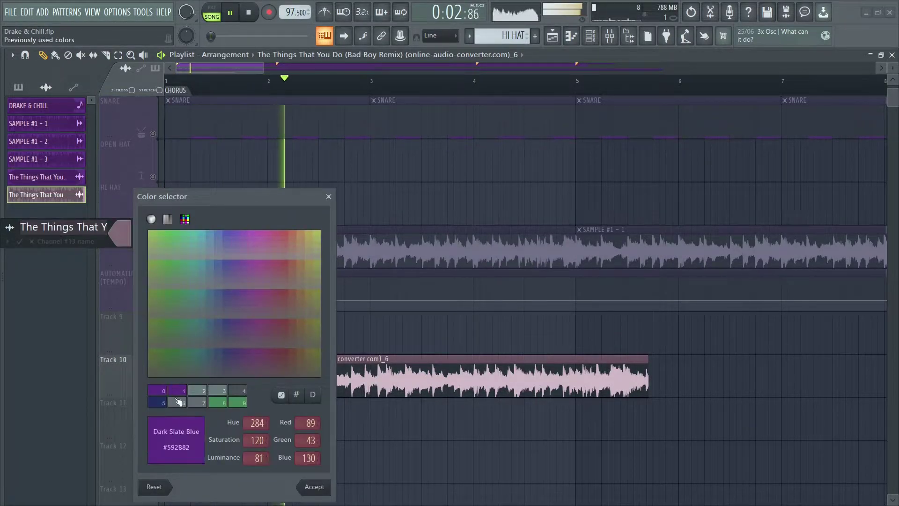
click(305, 488)
click(21, 242)
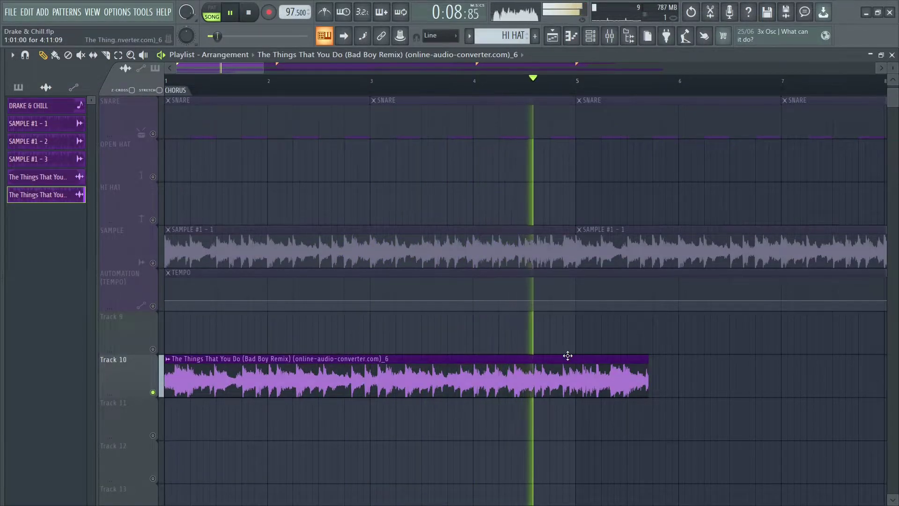
key(space)
- Trim the extracted clip's lead-in up to its first strong hit and move the clip back to bar 1
scroll(172, 82, up, 6)
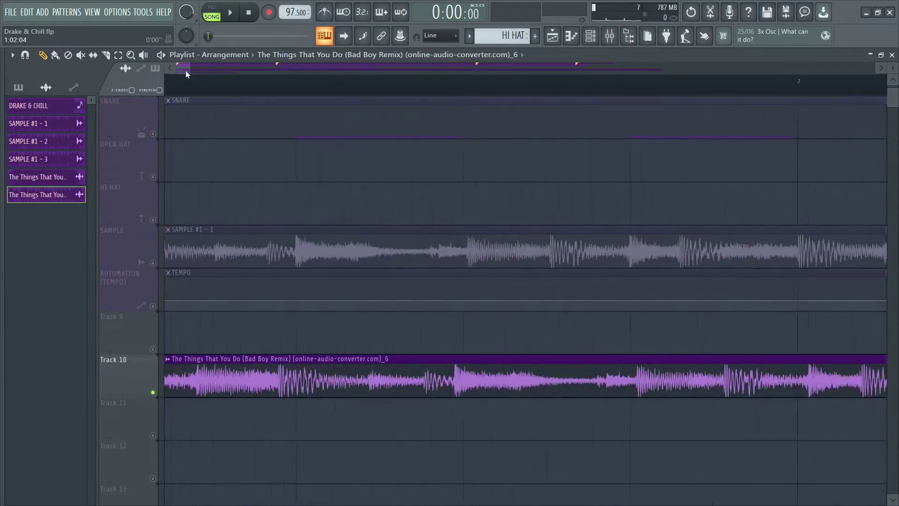
drag(165, 375, 235, 393)
drag(308, 399, 314, 398)
scroll(307, 90, up, 3)
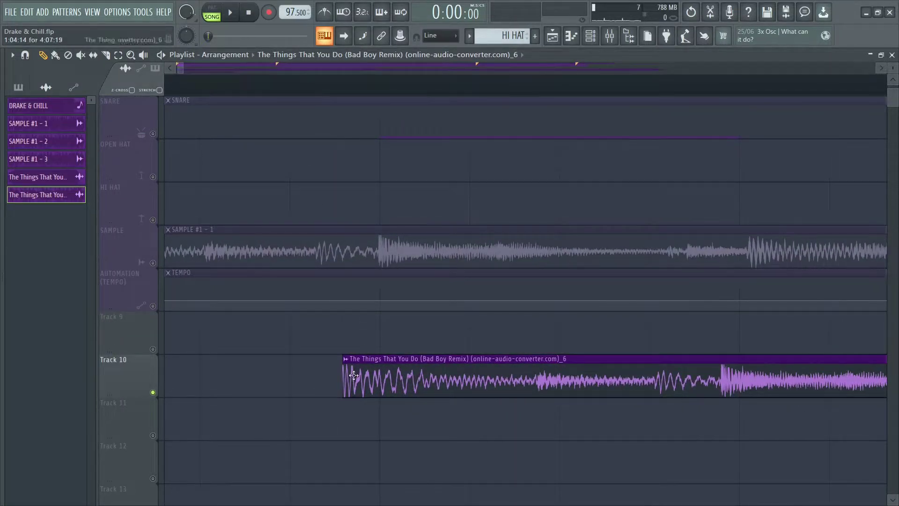
drag(342, 374, 337, 373)
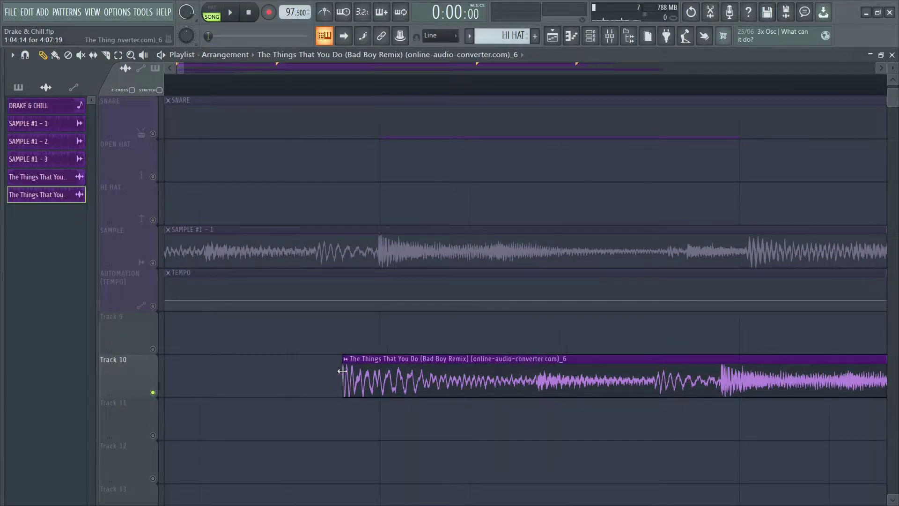
scroll(341, 91, down, 5)
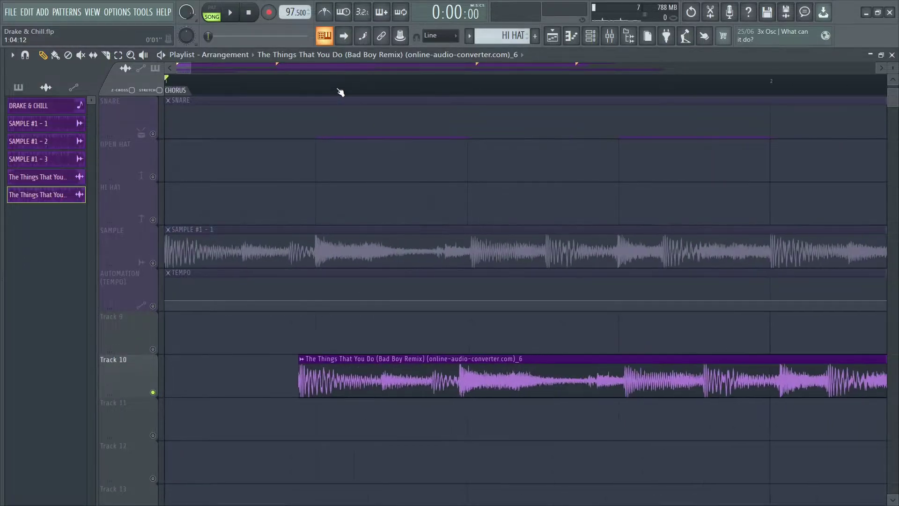
drag(321, 367, 300, 367)
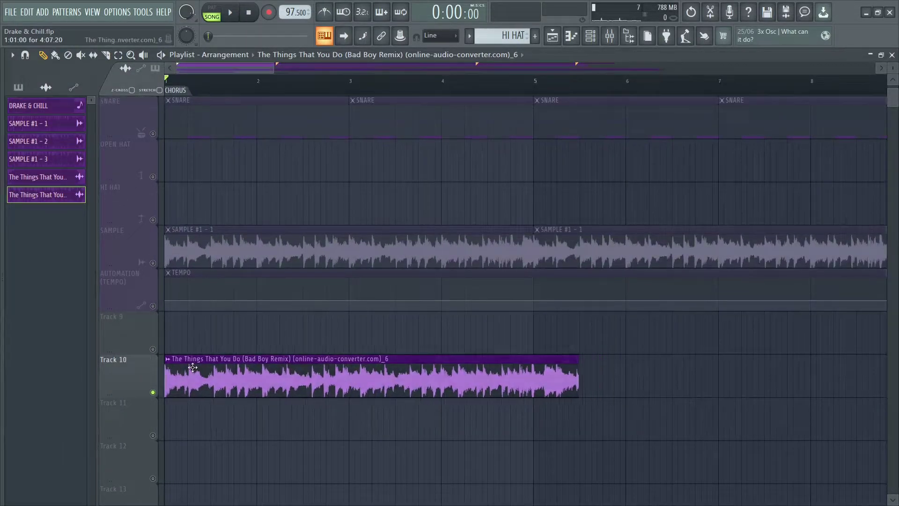
- Play the clip and time-stretch it shorter so the hit that restarts the loop lines up with bar 5
key(space)
scroll(547, 88, up, 4)
scroll(462, 87, up, 3)
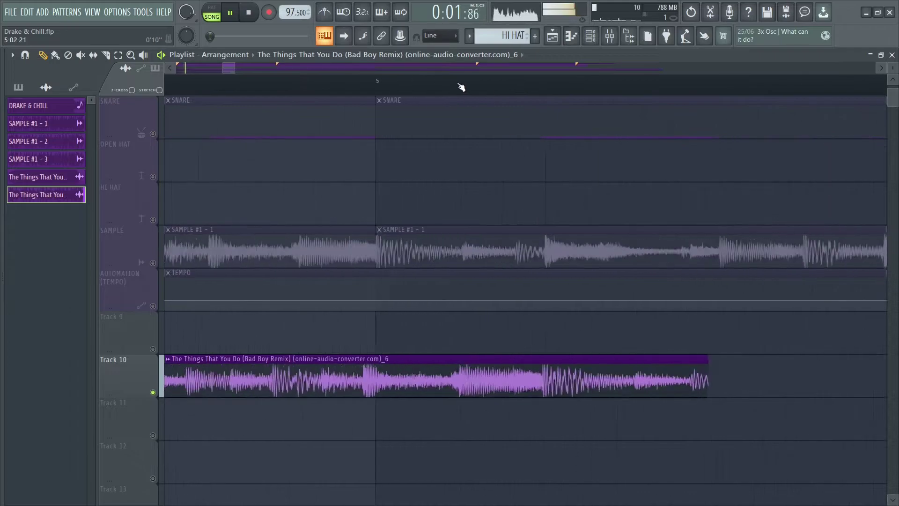
key(space)
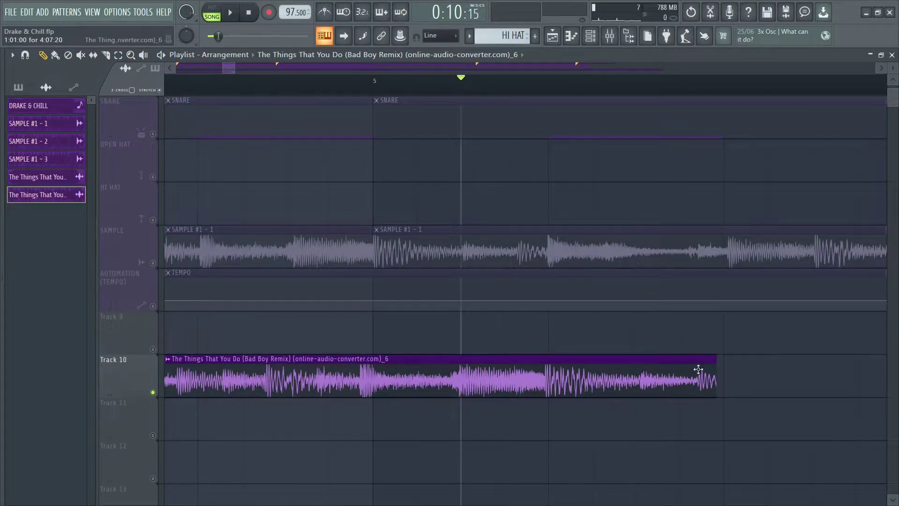
drag(712, 367, 530, 372)
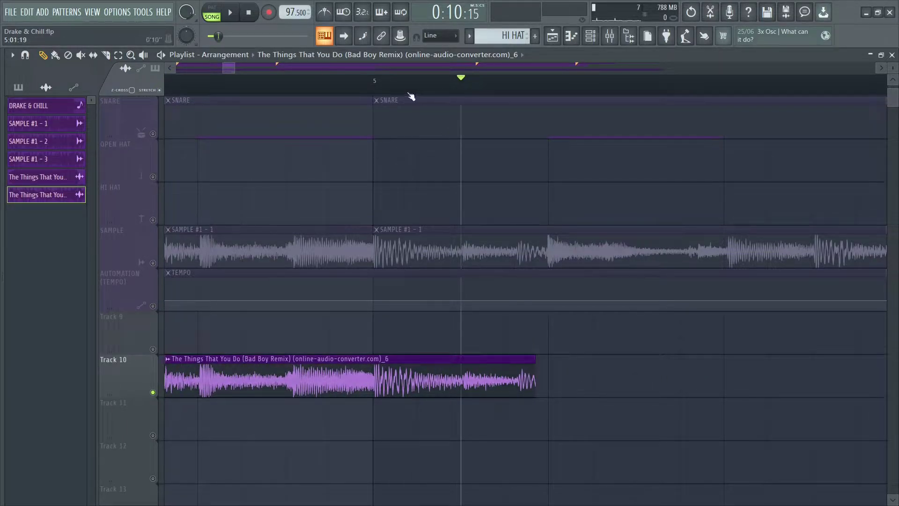
scroll(374, 83, up, 2)
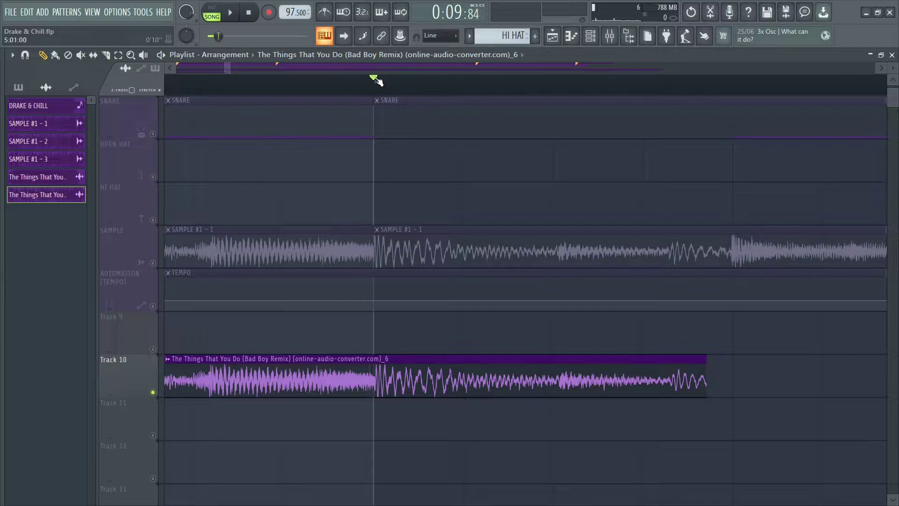
- Slice the Track 10 clip at bar 5 and delete the remainder after the cut
scroll(377, 82, down, 4)
drag(378, 81, 104, 83)
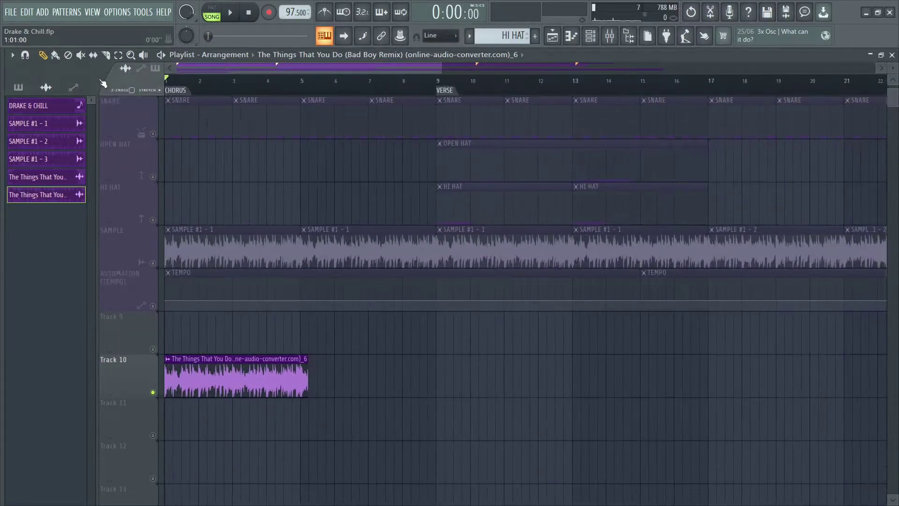
scroll(301, 86, up, 6)
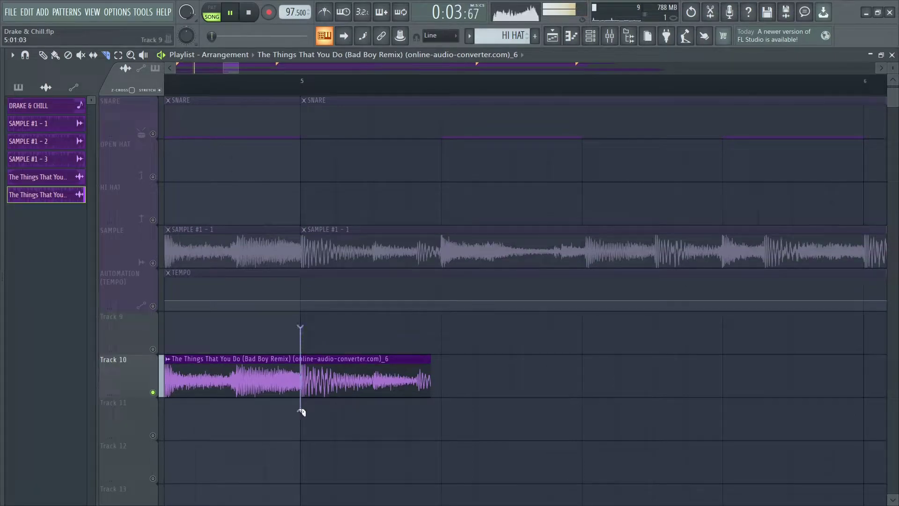
right_click(385, 386)
- Place a copy of the four-bar loop at bar 5 on Track 10 and listen to the transition between the clips
drag(320, 361, 296, 359)
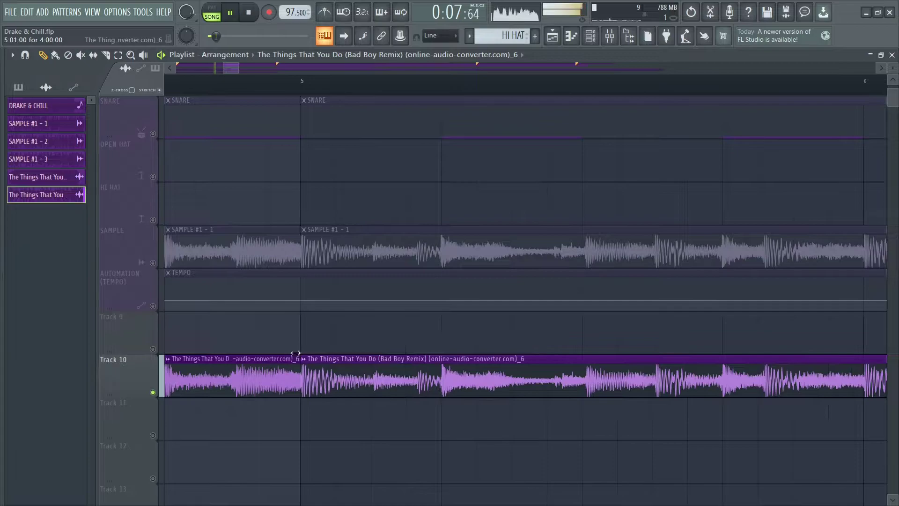
scroll(307, 89, down, 4)
scroll(309, 90, down, 3)
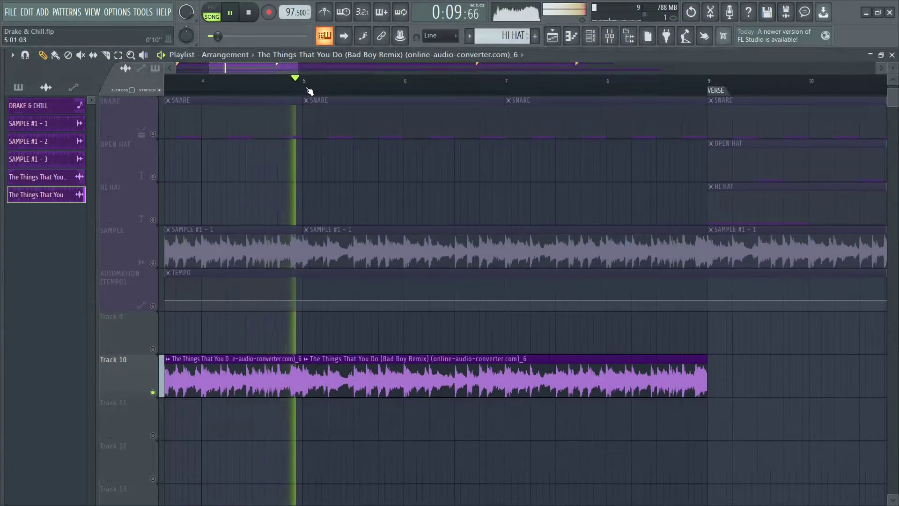
scroll(309, 90, down, 2)
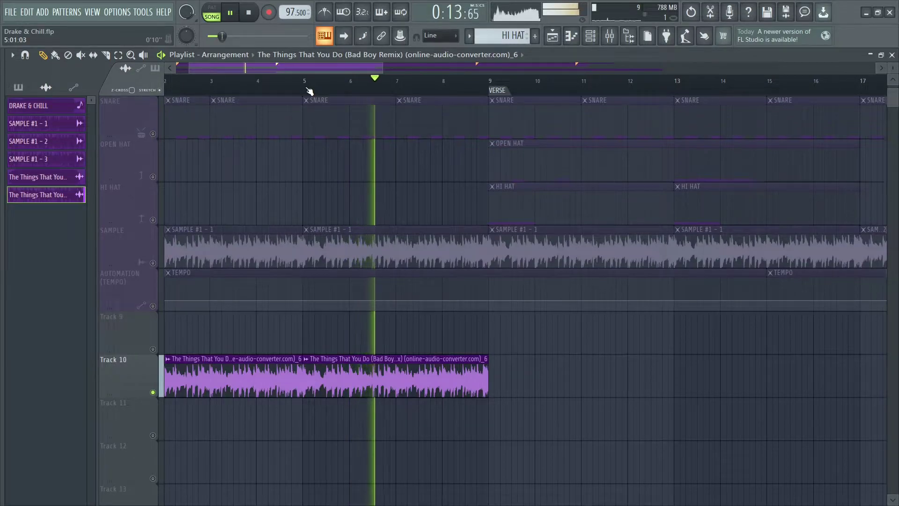
key(space)
- Move both four-bar loop clips from Track 10 down to Track 14, keeping them at bar 1
scroll(309, 86, left, 2)
scroll(281, 187, down, 4)
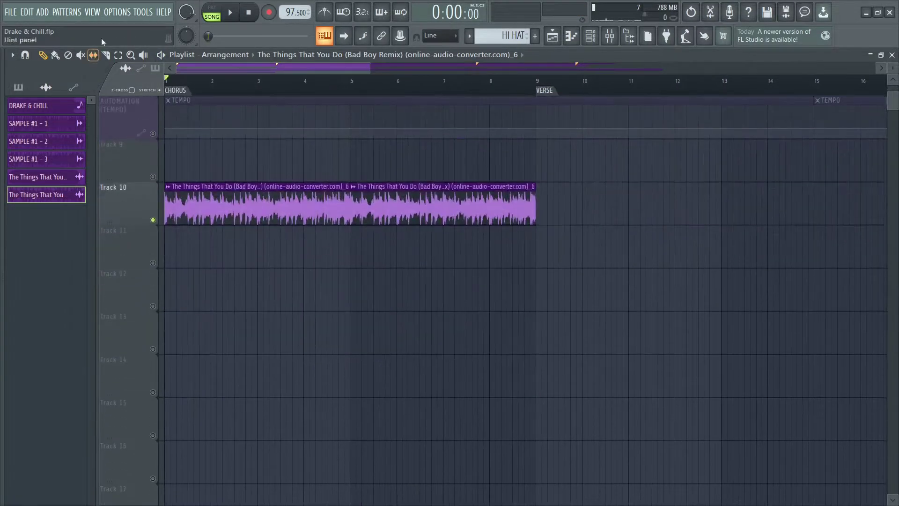
click(118, 57)
drag(444, 211, 281, 207)
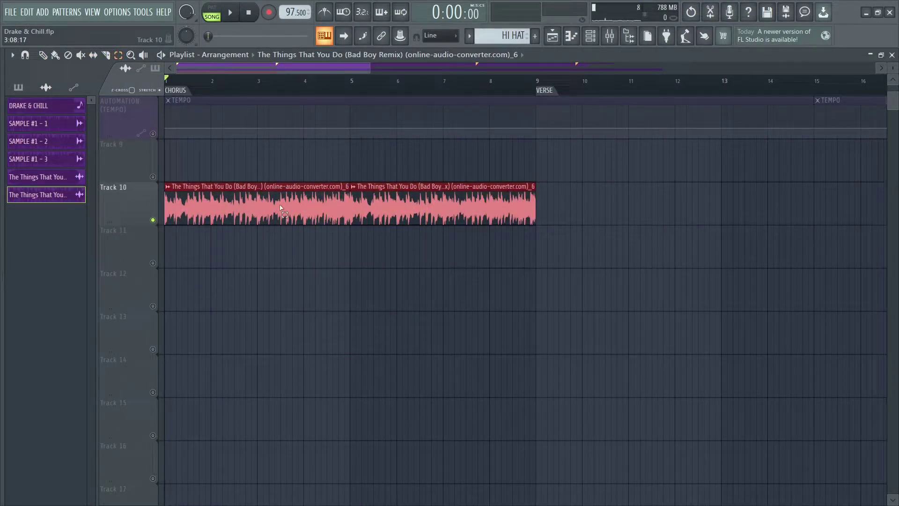
key(shift+Down)
key(shift+Down)
key(shift+Down)
key(shift+Down)
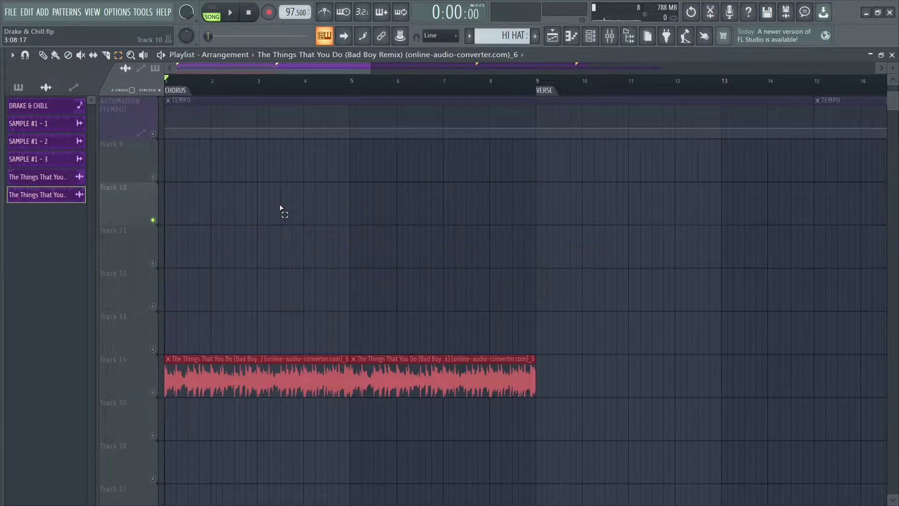
- Place the full The Things That You Do (Bad Boy Remix) clip on Track 10 starting at bar 1
drag(78, 181, 262, 213)
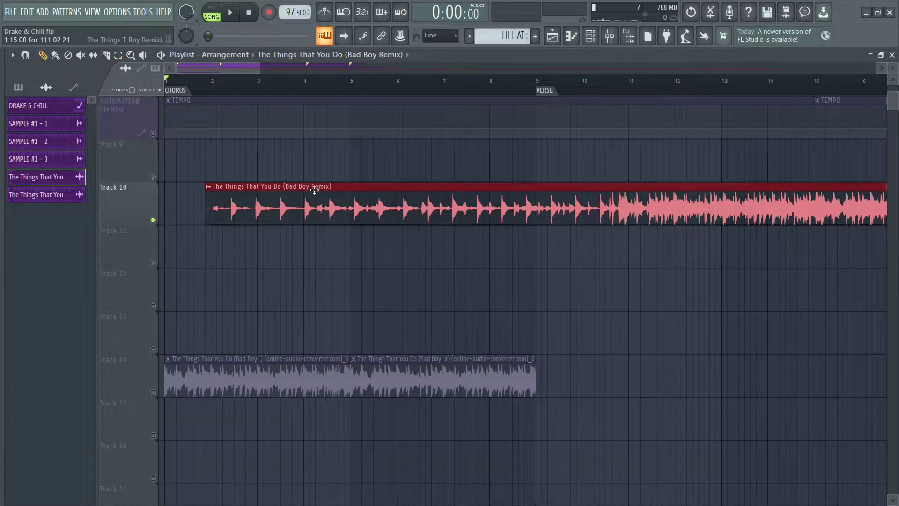
drag(313, 188, 262, 189)
scroll(201, 86, down, 6)
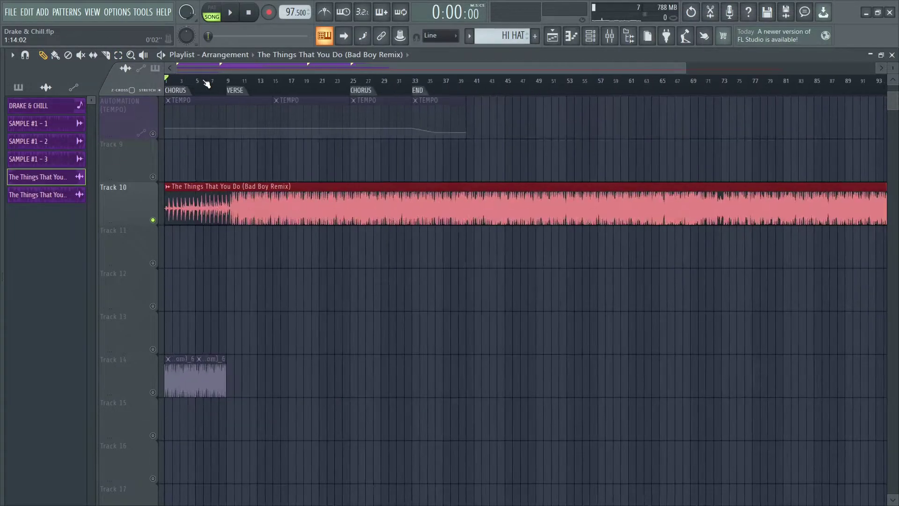
- Play the full song on Track 10 from around bar 17 onward to find another section to sample
scroll(266, 85, up, 6)
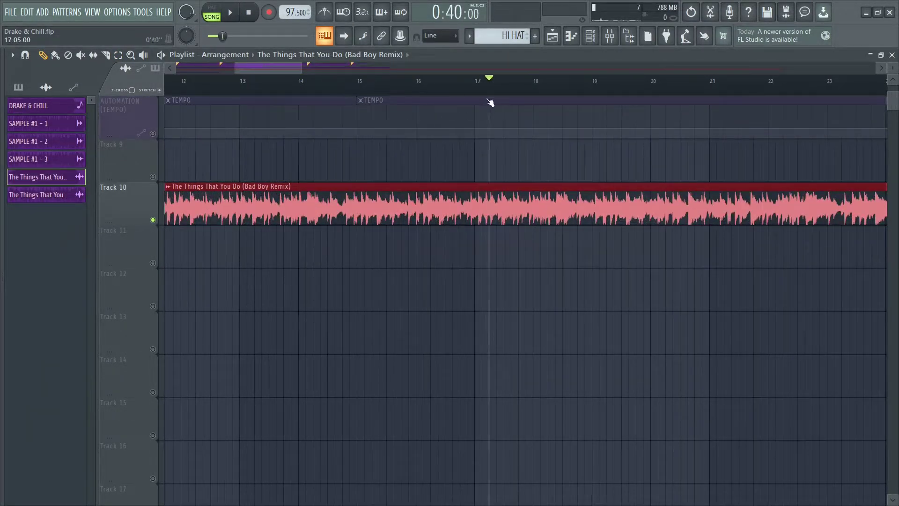
key(space)
scroll(478, 86, down, 2)
scroll(478, 86, up, 5)
click(450, 84)
scroll(451, 87, down, 3)
scroll(566, 83, up, 2)
click(565, 284)
scroll(607, 284, up, 1)
right_click(592, 325)
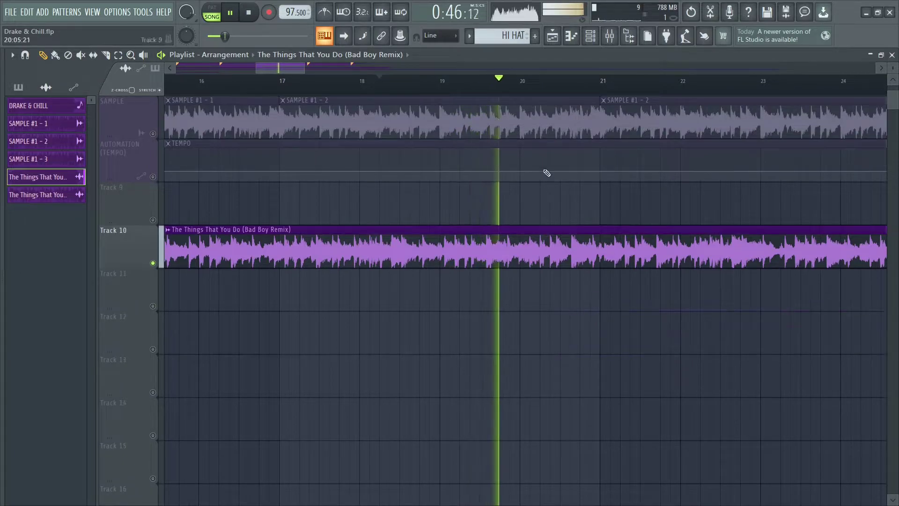
scroll(557, 98, down, 4)
scroll(539, 95, up, 4)
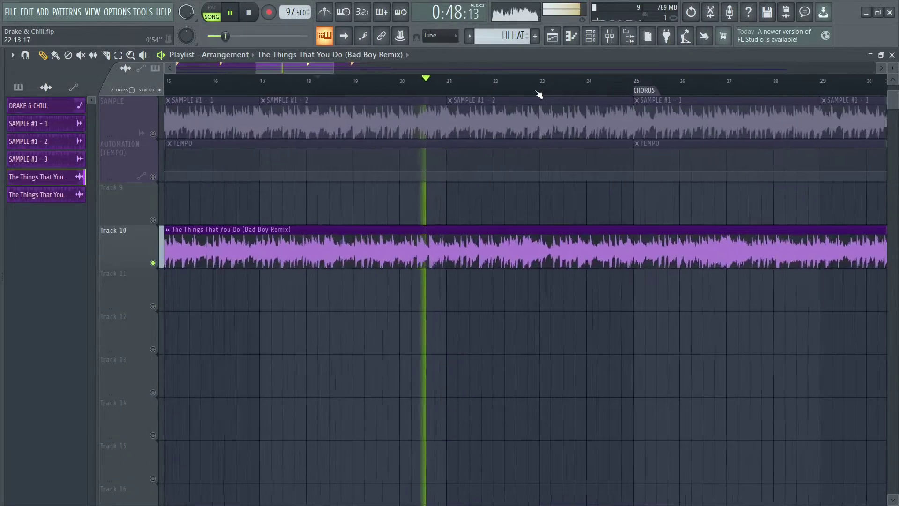
scroll(539, 94, up, 1)
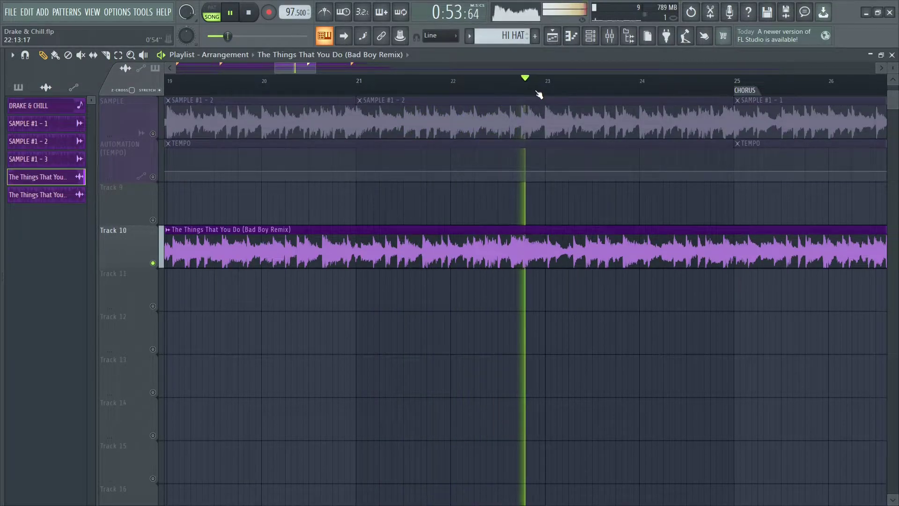
key(space)
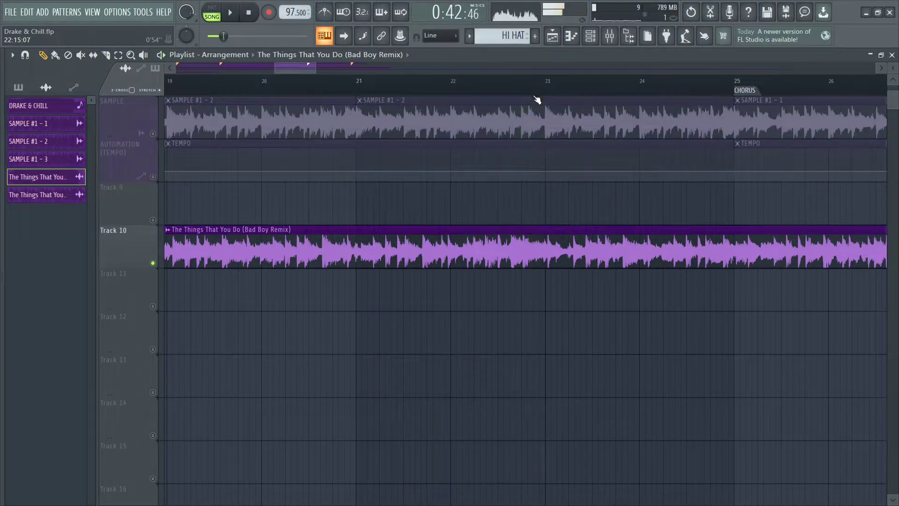
- Open the full song clip's sample in the Edison audio editor and play it from near the chosen section
double_click(301, 234)
click(309, 372)
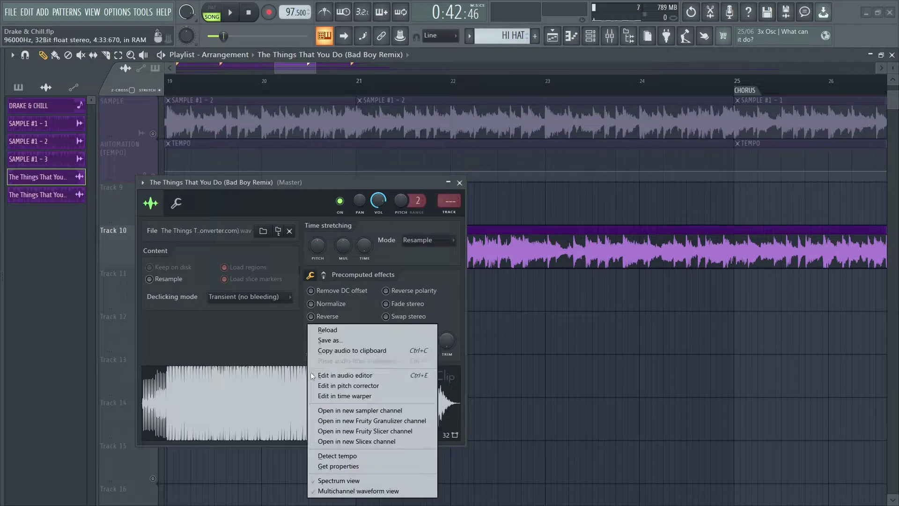
click(336, 376)
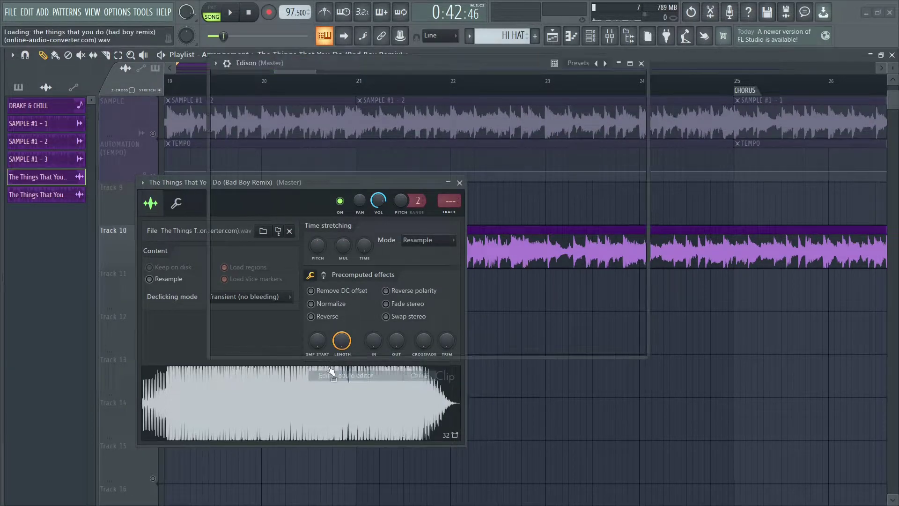
scroll(256, 251, up, 5)
scroll(257, 249, up, 2)
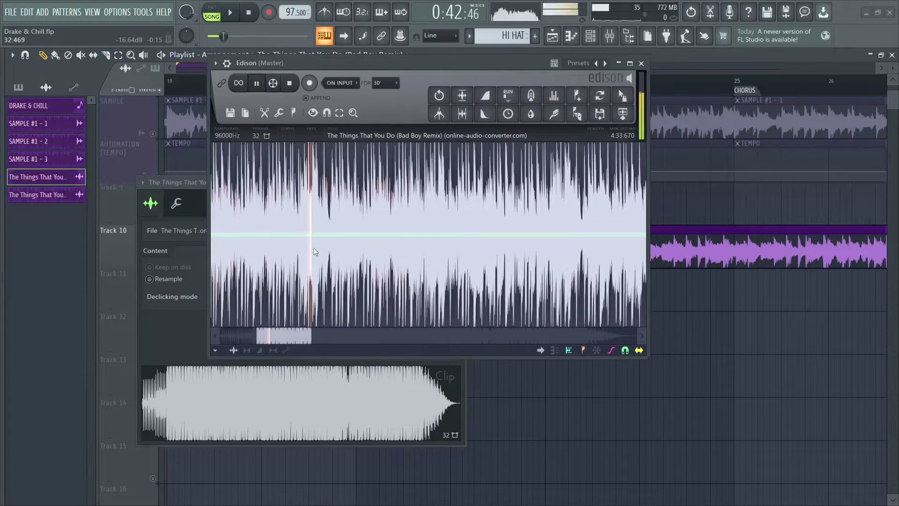
- Select the section of the song from about 42.65 to 54.18 seconds in Edison while it plays
drag(323, 246, 436, 248)
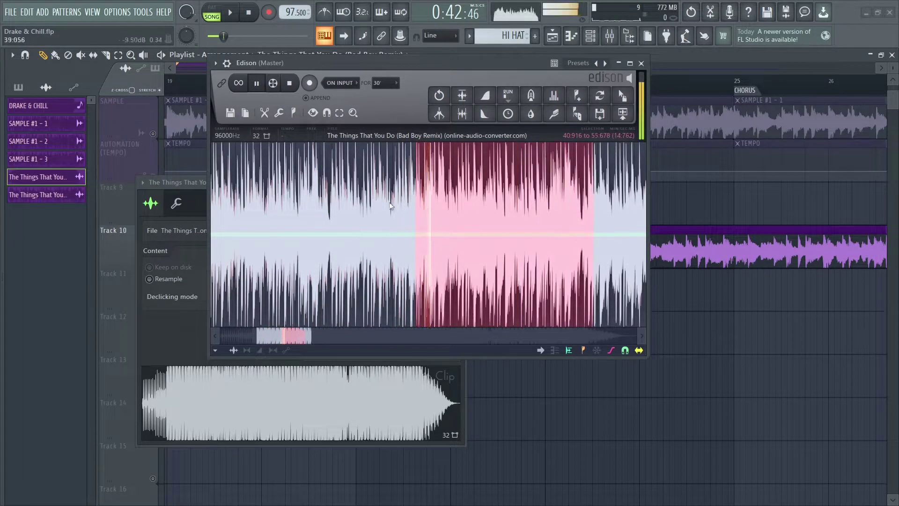
scroll(415, 204, up, 5)
drag(408, 206, 490, 207)
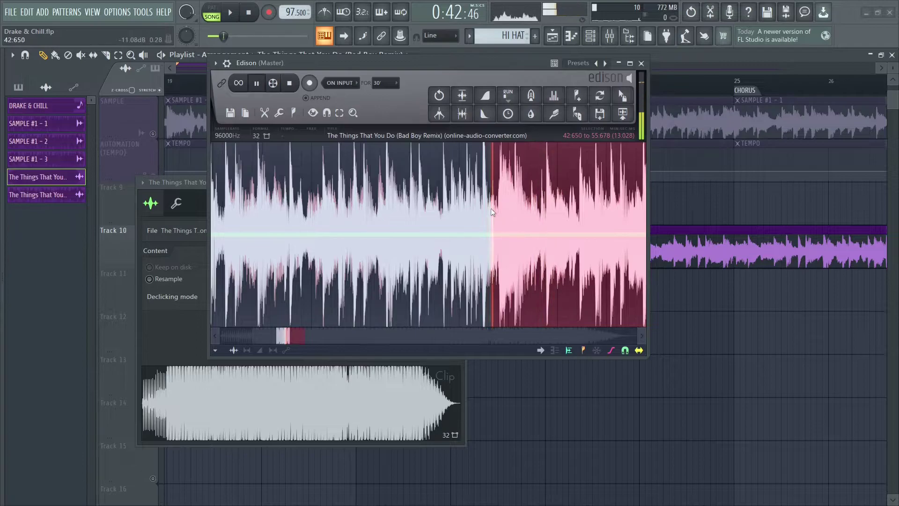
scroll(490, 207, down, 5)
scroll(482, 204, up, 3)
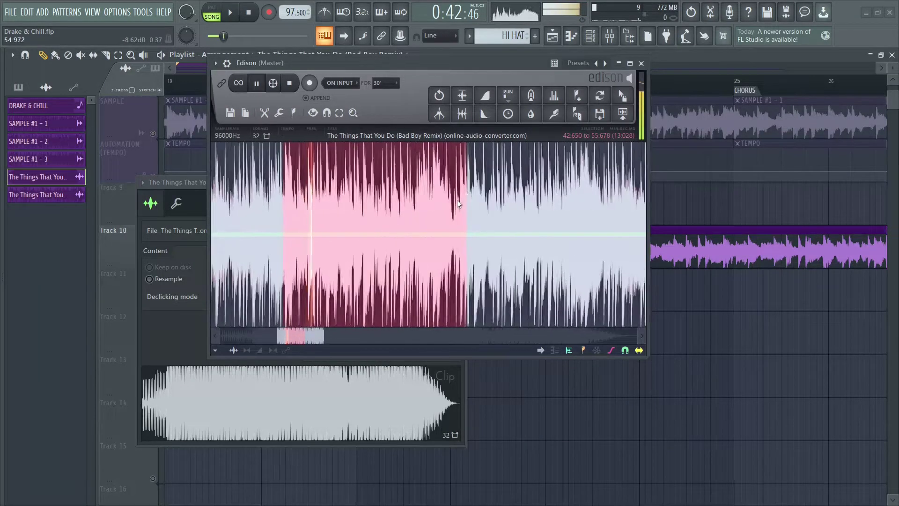
drag(462, 206, 449, 206)
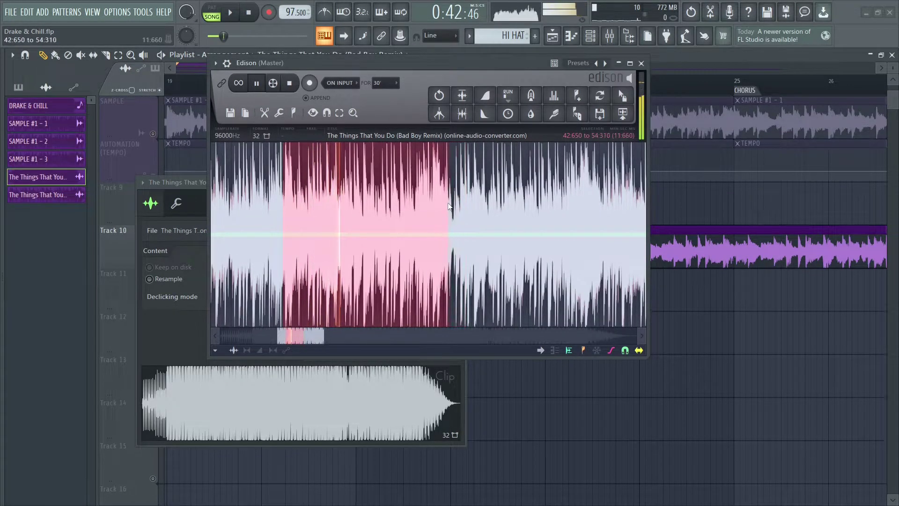
scroll(447, 203, up, 3)
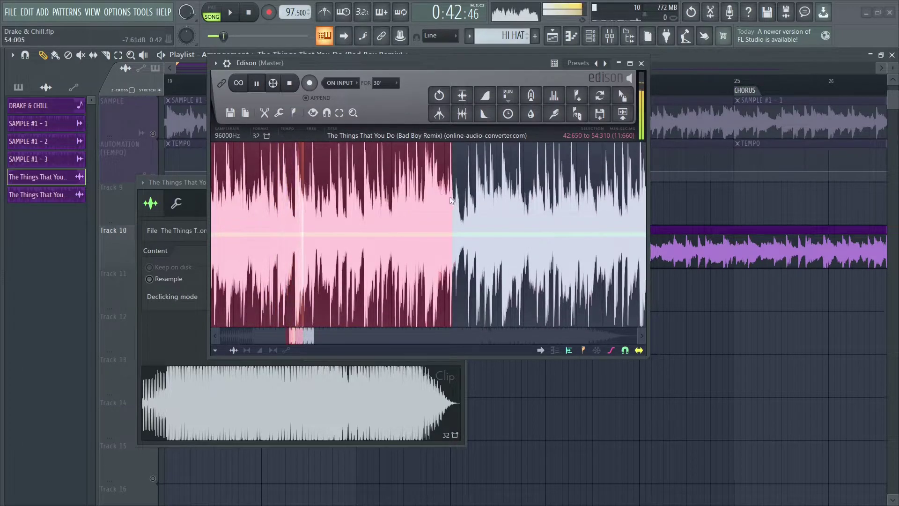
scroll(513, 208, up, 2)
drag(513, 208, 426, 207)
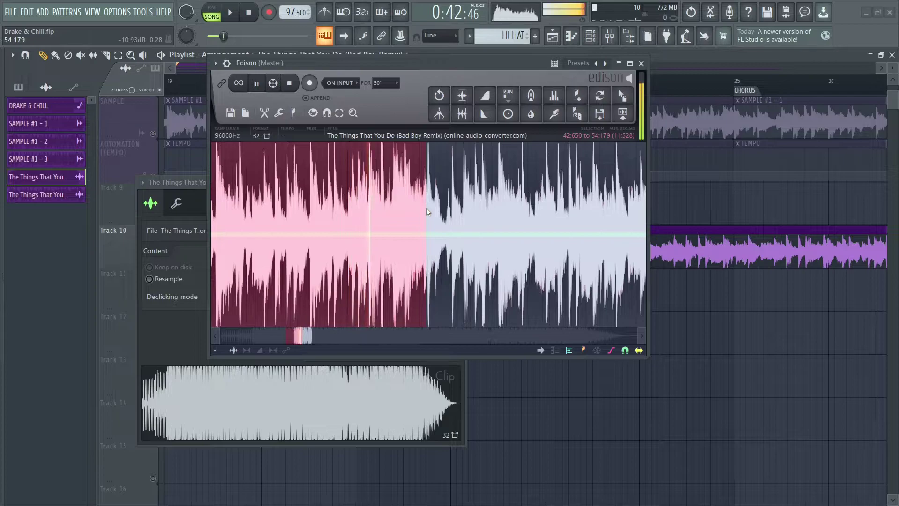
- Place the selected audio in the playlist as a new clip on Track 12 and delete the full song clip from Track 10
drag(628, 104, 595, 328)
click(641, 63)
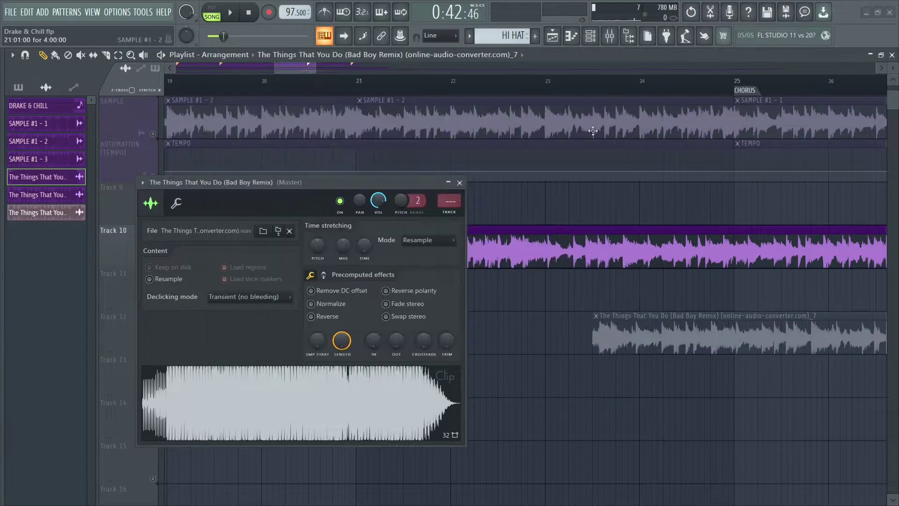
click(460, 182)
right_click(485, 260)
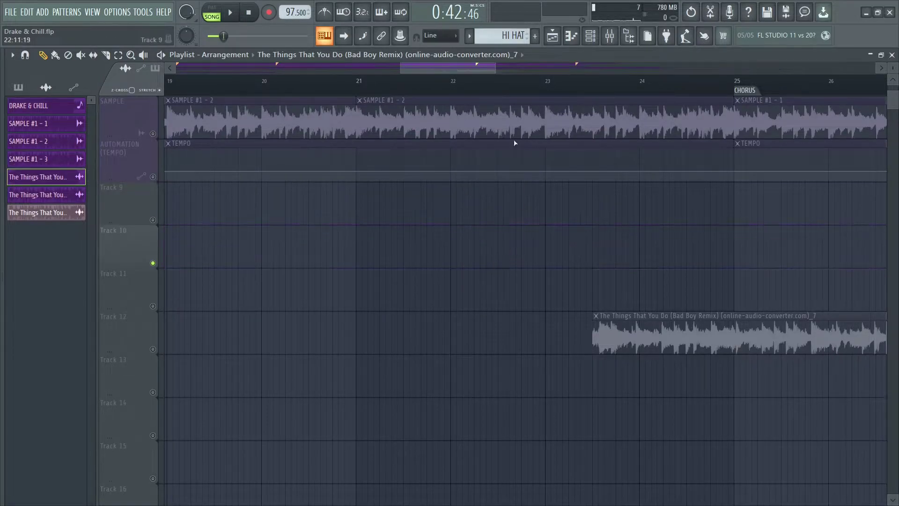
- Move the newly extracted clip from Track 12 to the start of Track 10 at bar 1
scroll(522, 91, down, 10)
drag(466, 319, 145, 225)
scroll(190, 89, up, 8)
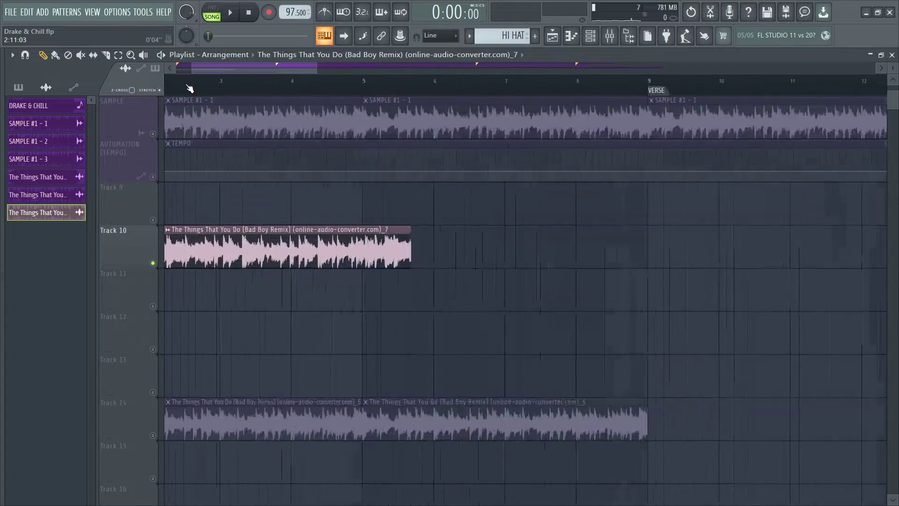
- Recolor the newly extracted clip with the purple Dark Slate Blue, #592B82
right_click(48, 214)
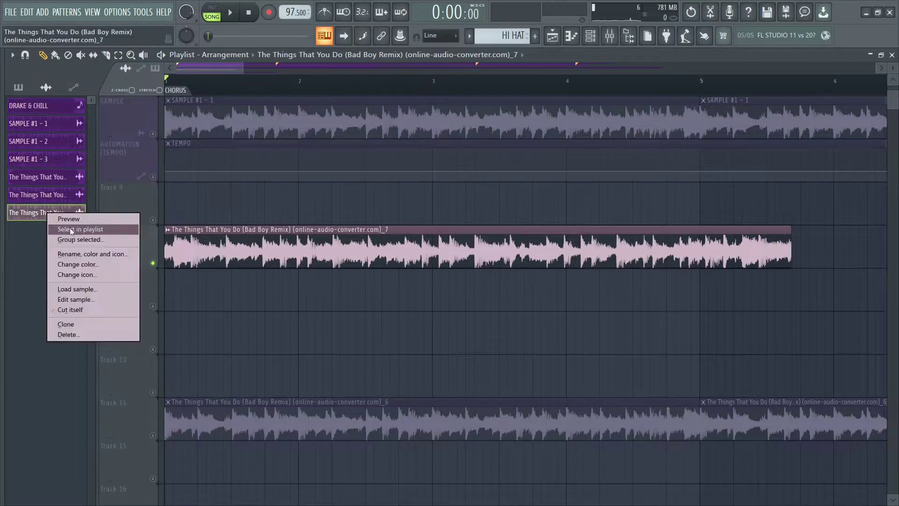
click(92, 254)
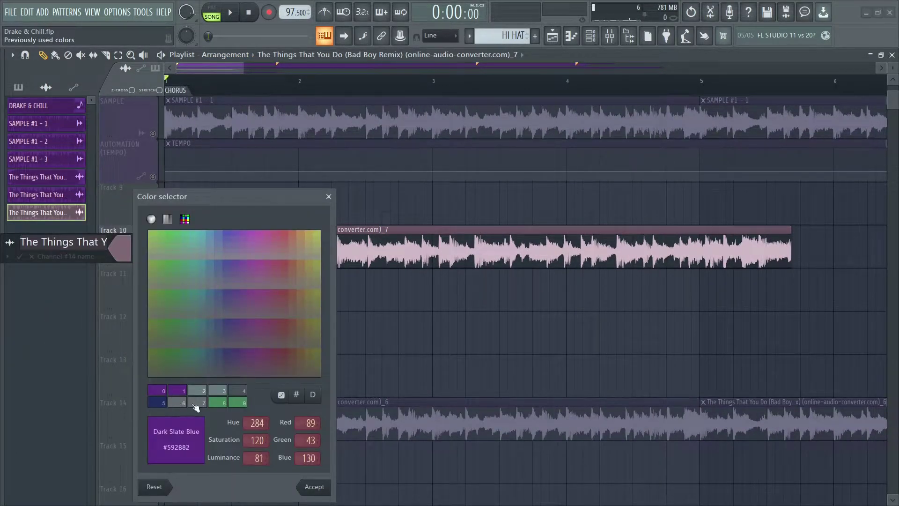
click(313, 487)
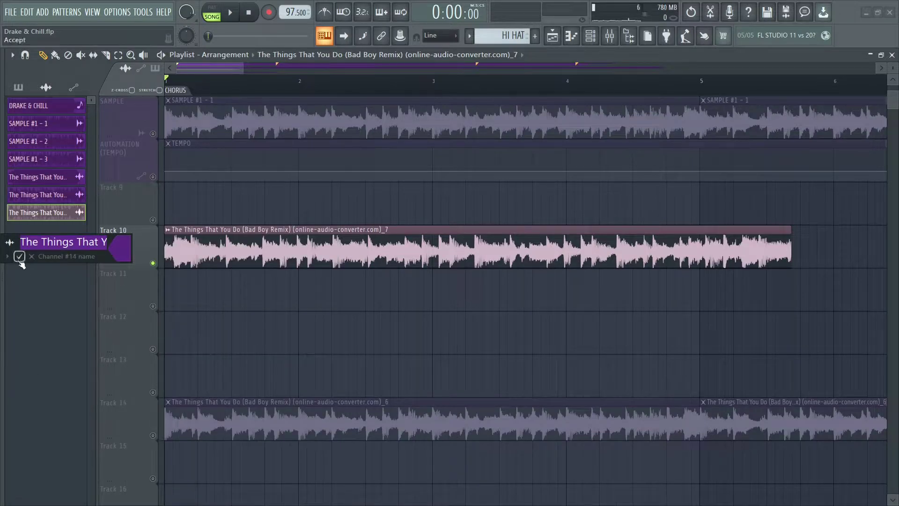
click(20, 256)
- Listen to the new Track 10 clip, then trim its lead-in up to the first strong drum hit and start it at bar 1
key(space)
scroll(393, 72, down, 3)
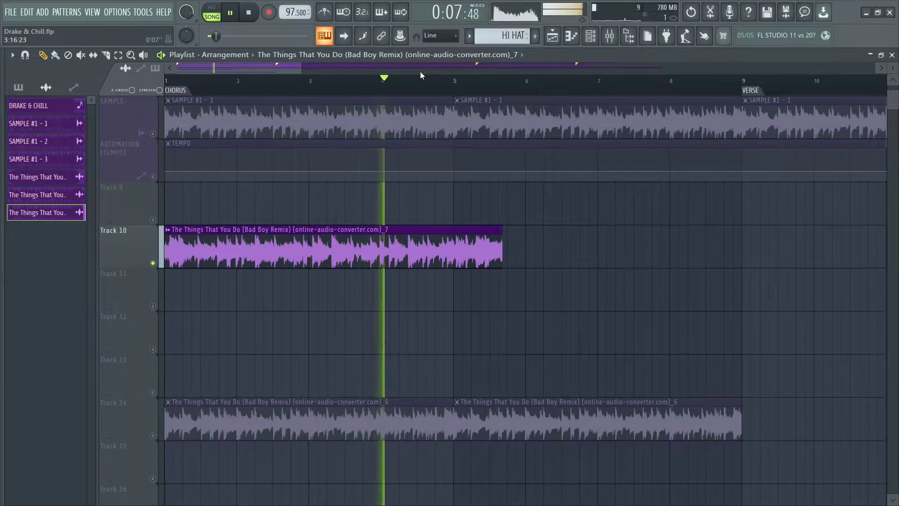
scroll(463, 80, up, 3)
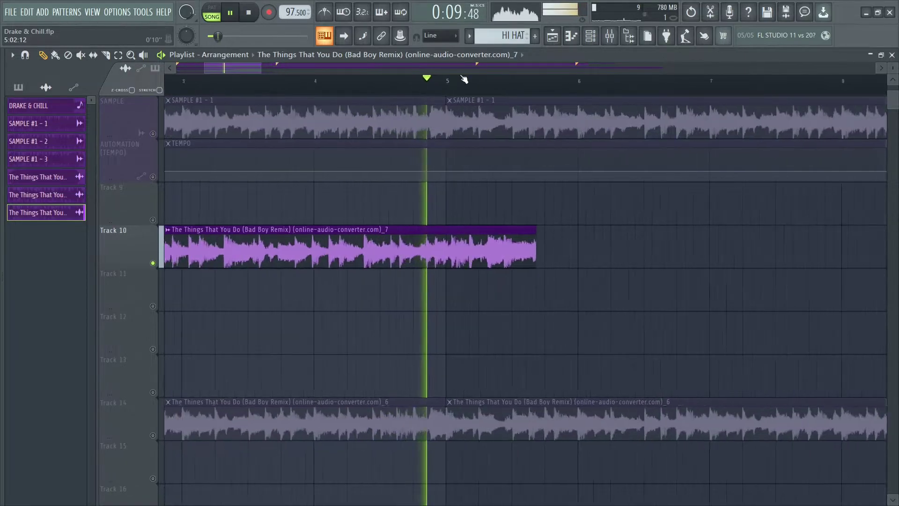
scroll(464, 79, up, 2)
key(space)
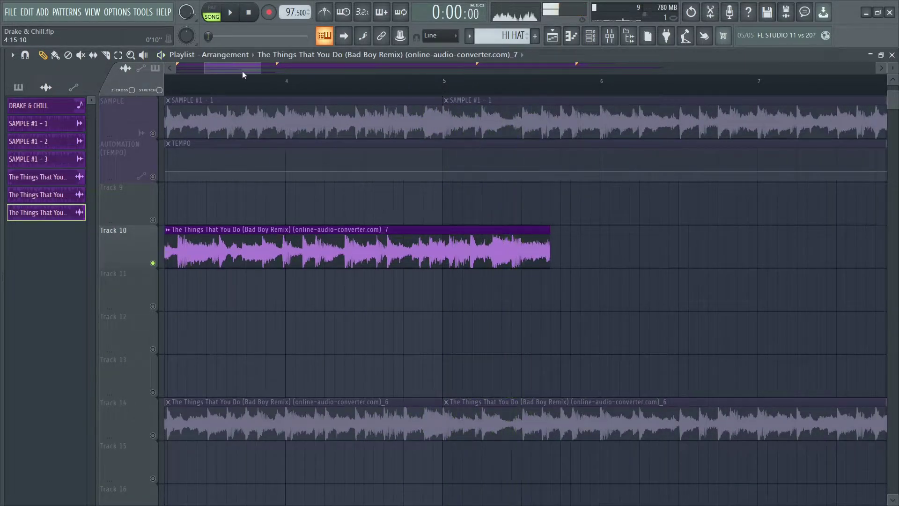
drag(243, 71, 72, 89)
scroll(192, 86, up, 6)
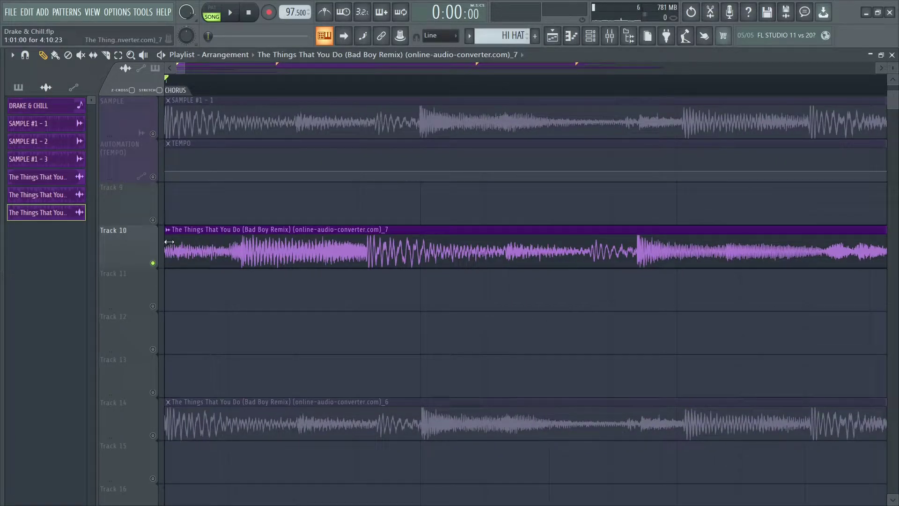
key(space)
drag(166, 240, 366, 247)
scroll(362, 94, up, 2)
- Time-stretch the trimmed Track 10 clip shorter until the hit that begins the next loop falls exactly on bar 5
scroll(408, 89, down, 8)
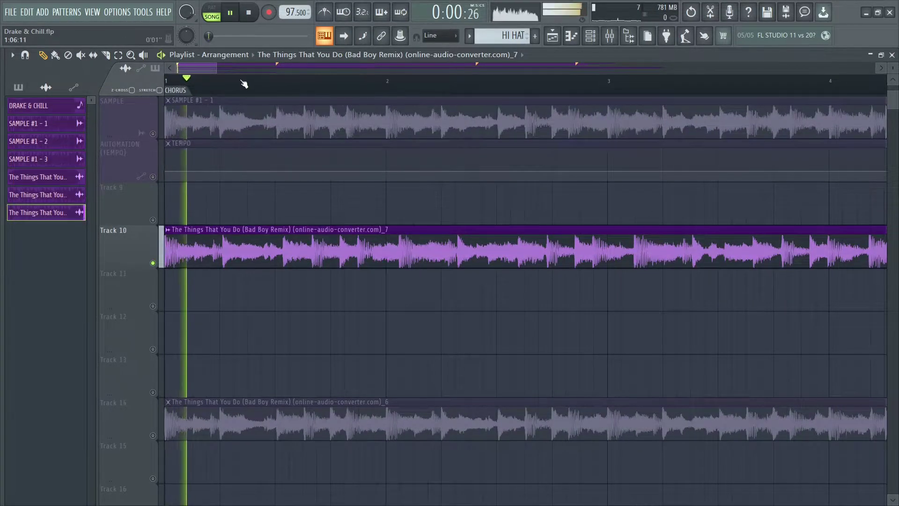
scroll(244, 84, down, 5)
scroll(504, 84, up, 7)
click(484, 85)
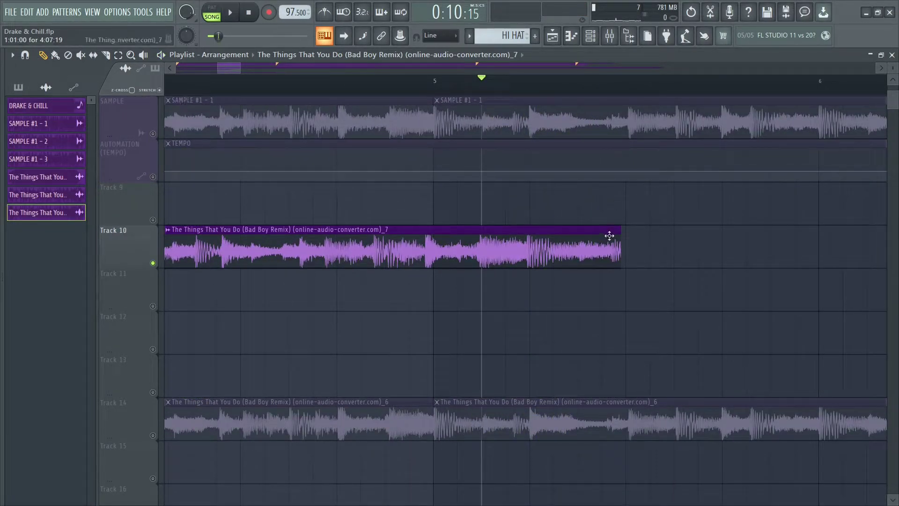
drag(620, 229, 525, 230)
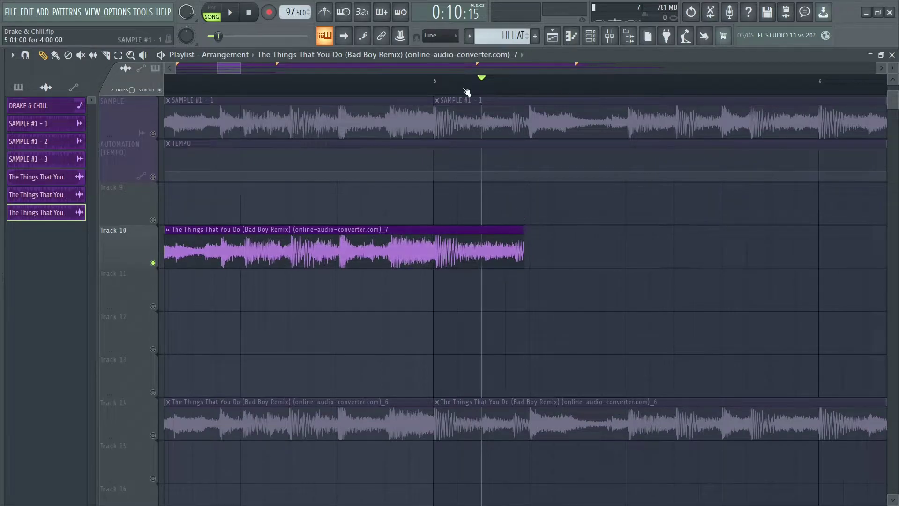
scroll(467, 83, up, 4)
scroll(467, 83, up, 2)
drag(708, 232, 697, 231)
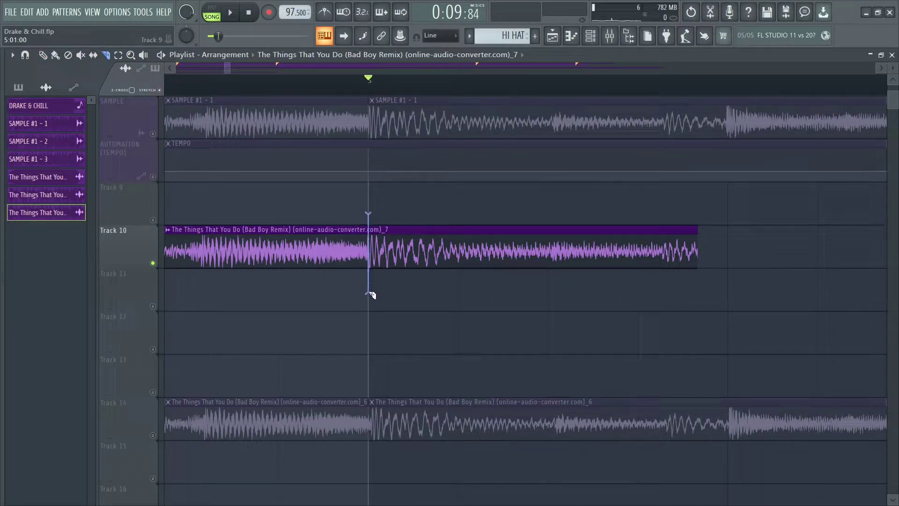
- Cut off the part of the stretched clip after bar 5 and place a copy of the four-bar loop at bar 5
right_click(426, 245)
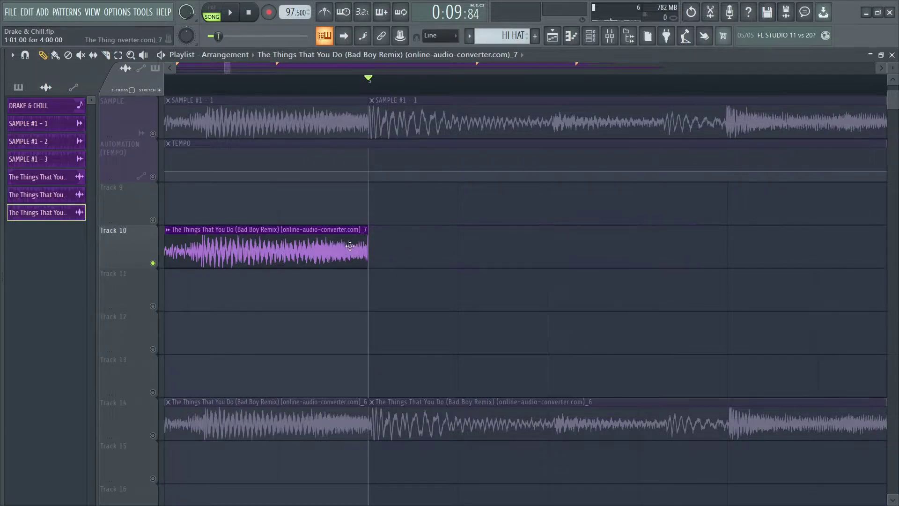
drag(399, 240, 368, 240)
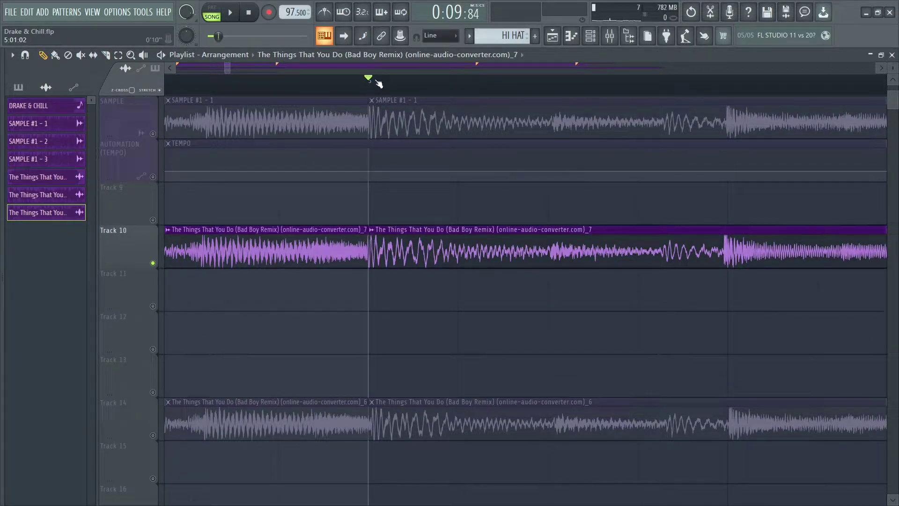
- Listen to the two back-to-back Track 10 loops across the seam at bar 5
scroll(378, 84, down, 8)
drag(378, 85, 21, 74)
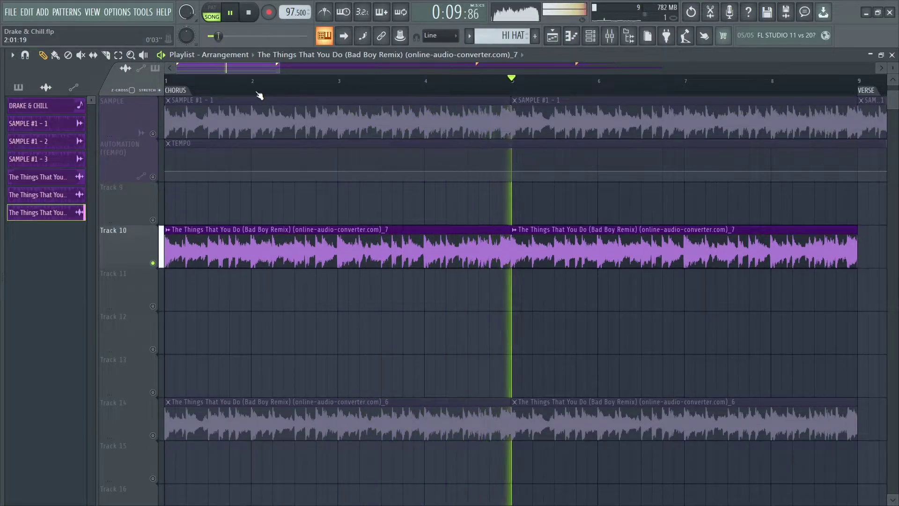
scroll(258, 95, down, 1)
scroll(258, 95, down, 3)
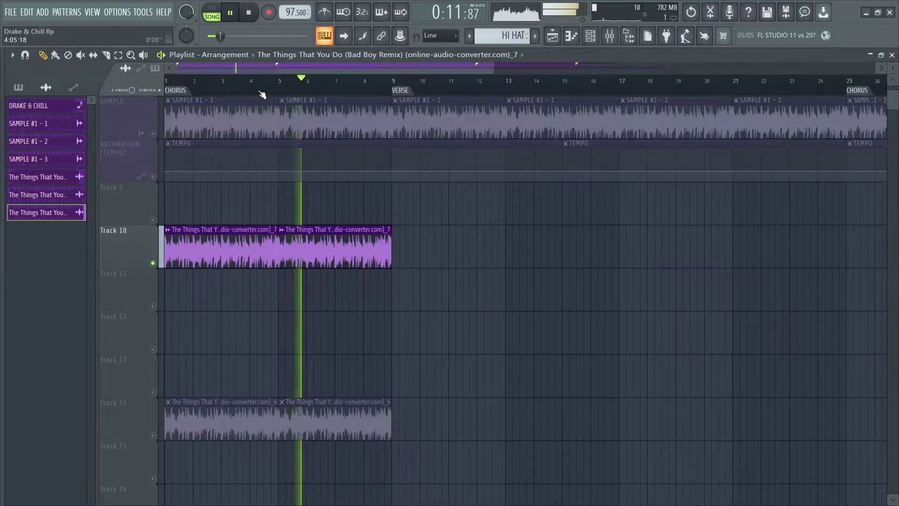
scroll(262, 95, up, 3)
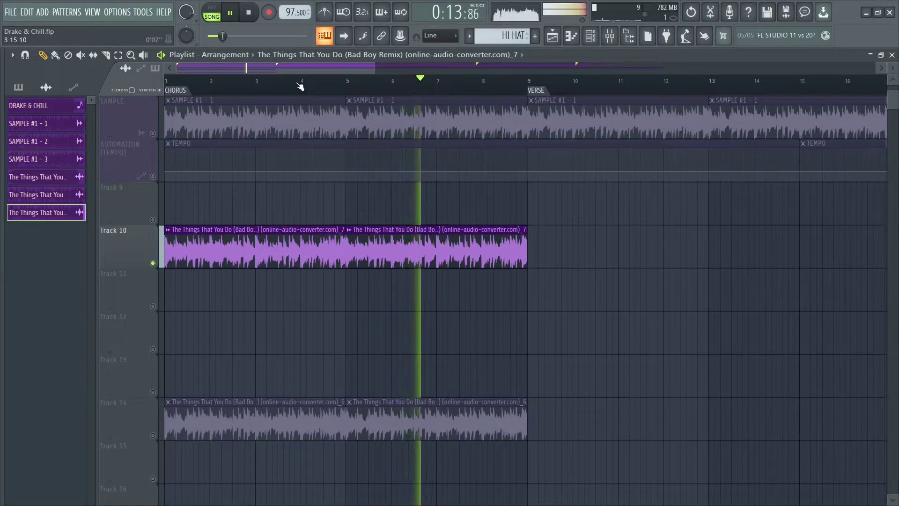
- Delete the second loop copy on Track 10 and move the remaining four-bar loop to Track 14 at bar 9
right_click(384, 238)
drag(309, 248, 701, 432)
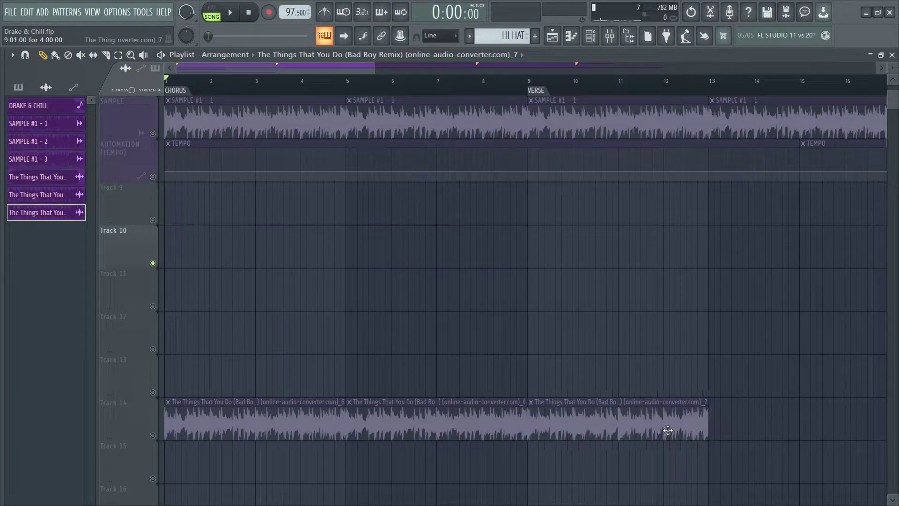
scroll(668, 430, down, 3)
- Solo Track 14, select bars 5 to 13 as the playback range and listen to the two different loops in sequence
click(157, 305)
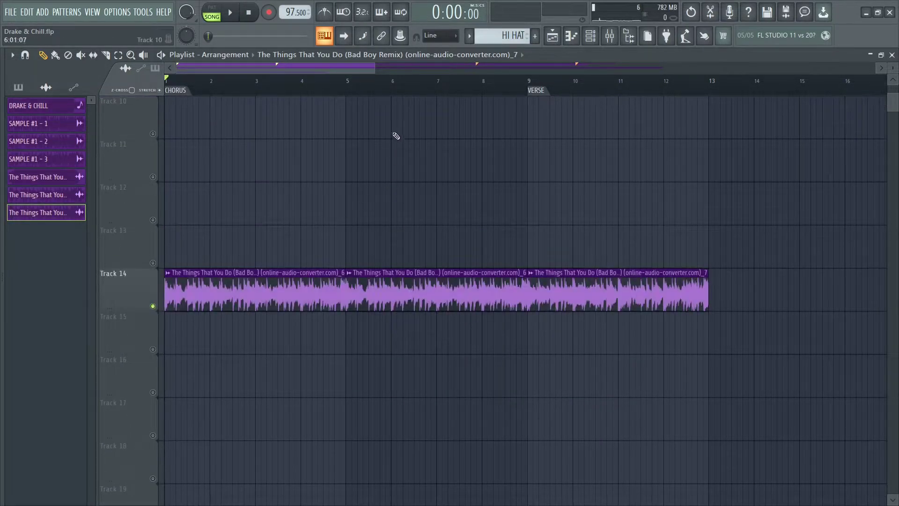
drag(347, 85, 665, 90)
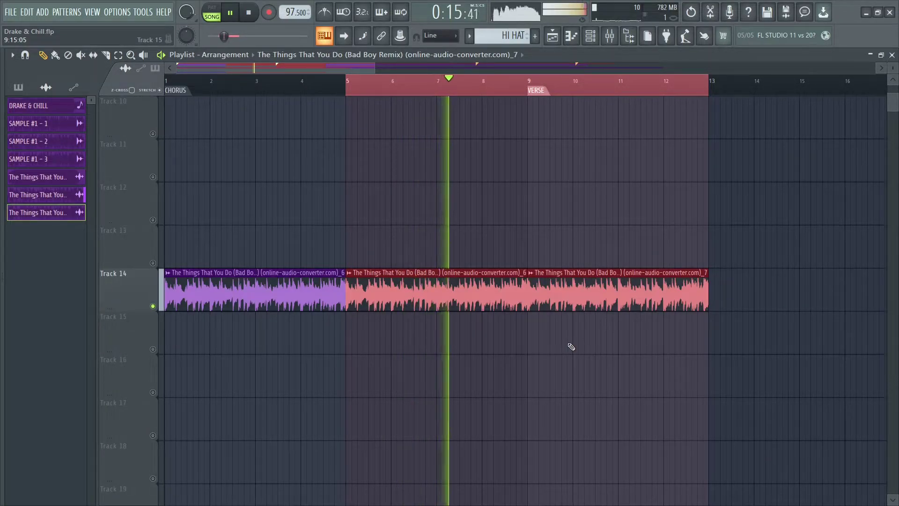
click(638, 393)
right_click(640, 394)
scroll(643, 426, up, 2)
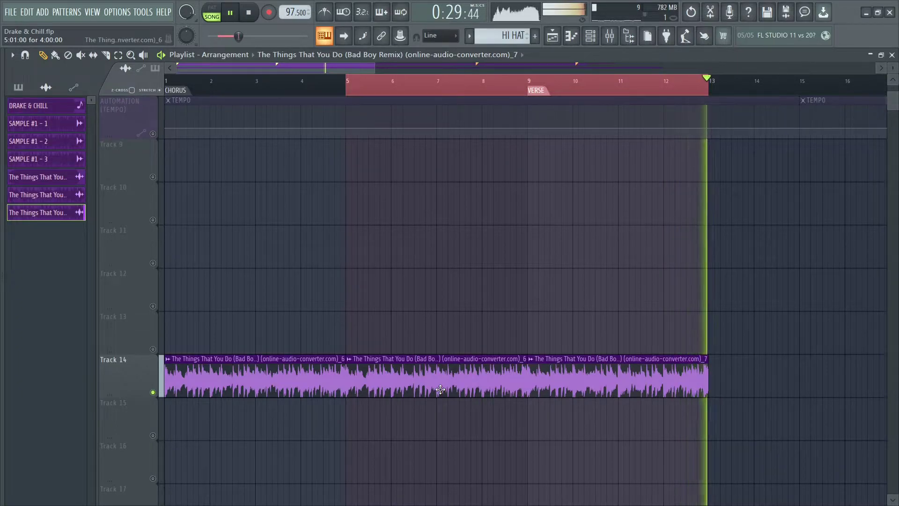
key(space)
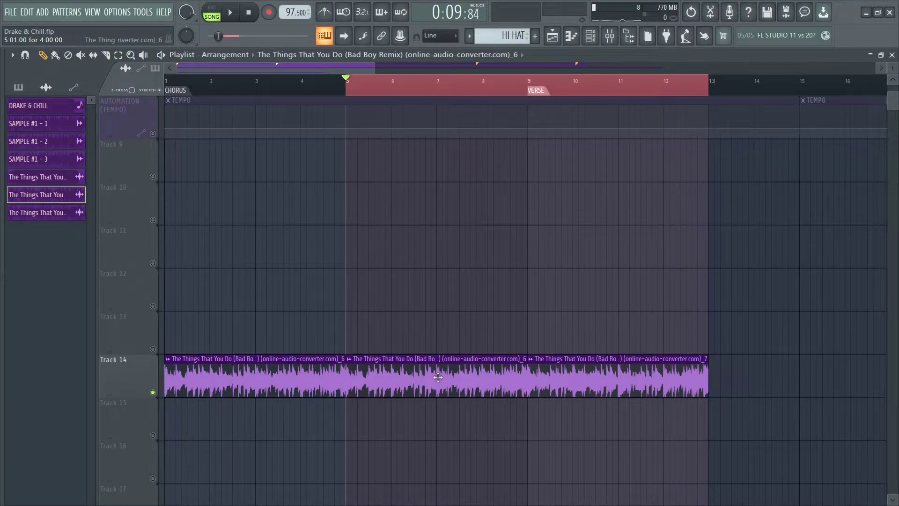
- Set the time-stretching mode of the clip ending in _6 to Stretch and its pitch shift to -500 cents
double_click(438, 377)
click(294, 107)
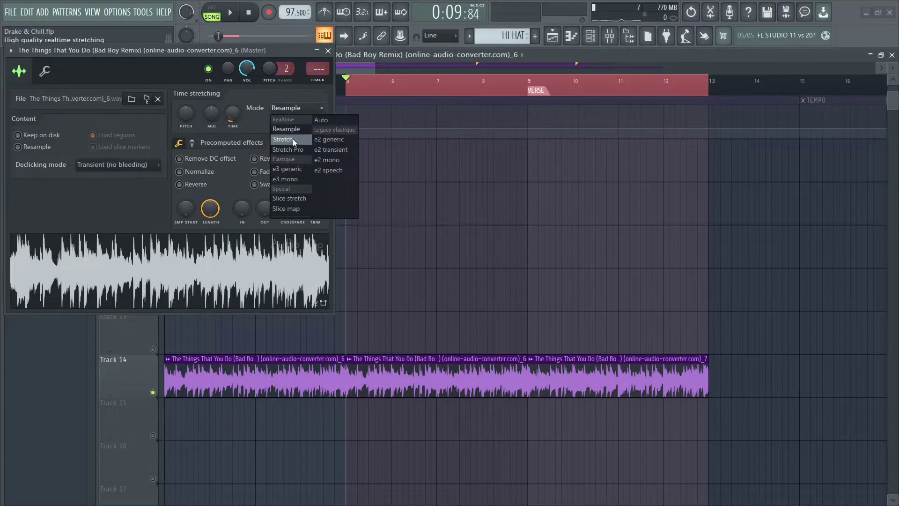
click(283, 139)
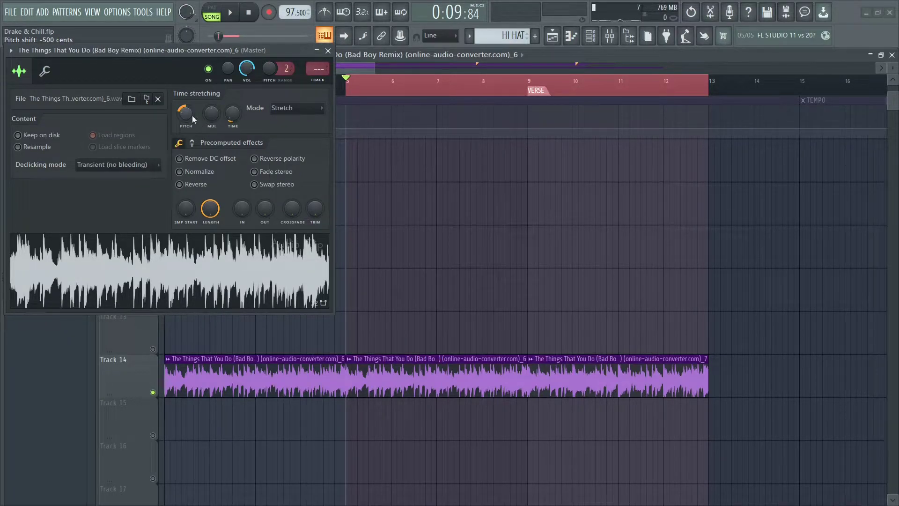
- Set the time-stretching mode of the clip ending in _7 to Stretch and lower its pitch like the other clip's
double_click(565, 386)
click(295, 124)
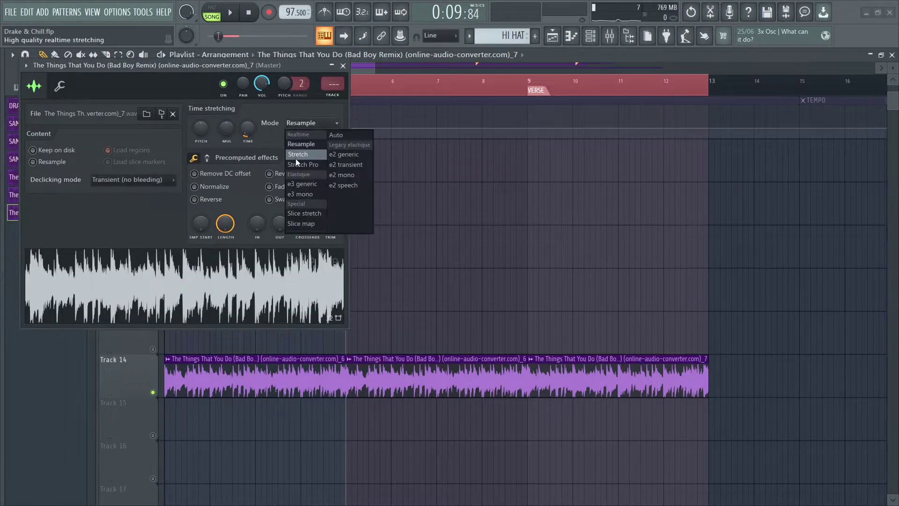
click(302, 157)
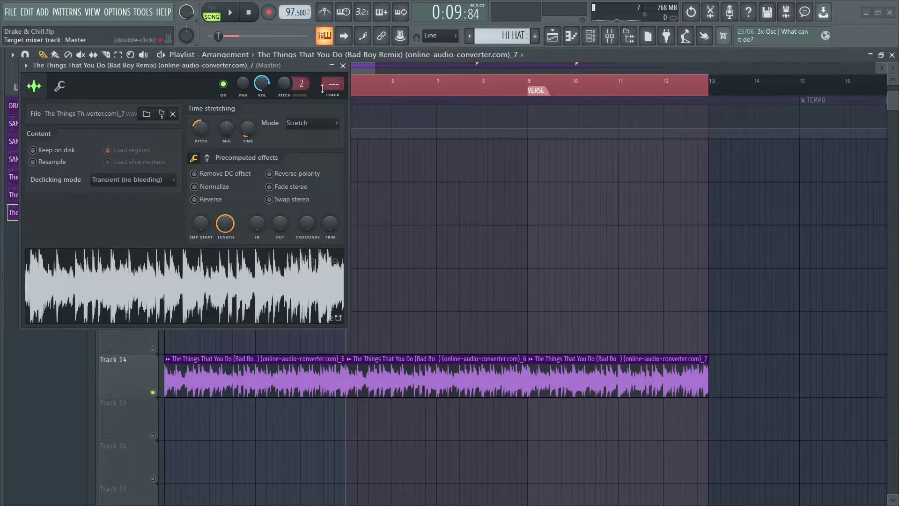
click(343, 66)
- Examine the low cut and the bell bands of the FabFilter Pro-Q 2 equalizer on the SAMPLE mixer track
click(610, 37)
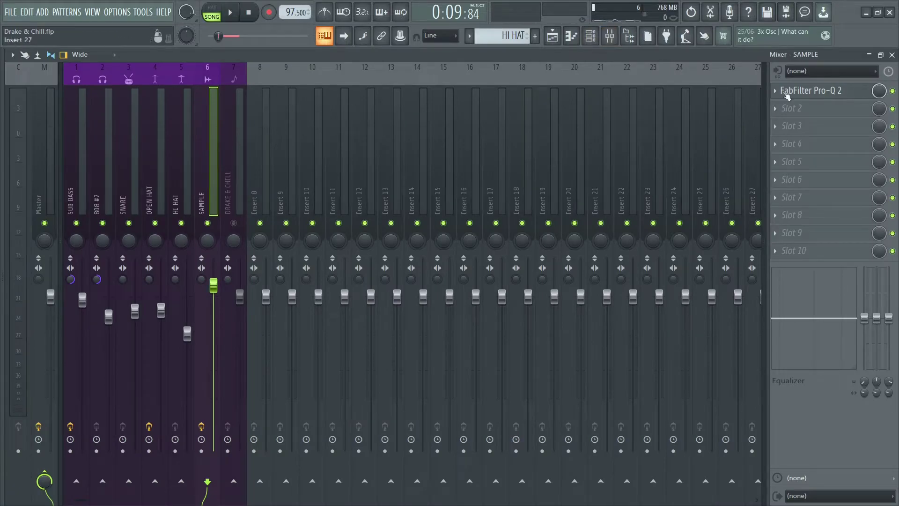
click(828, 94)
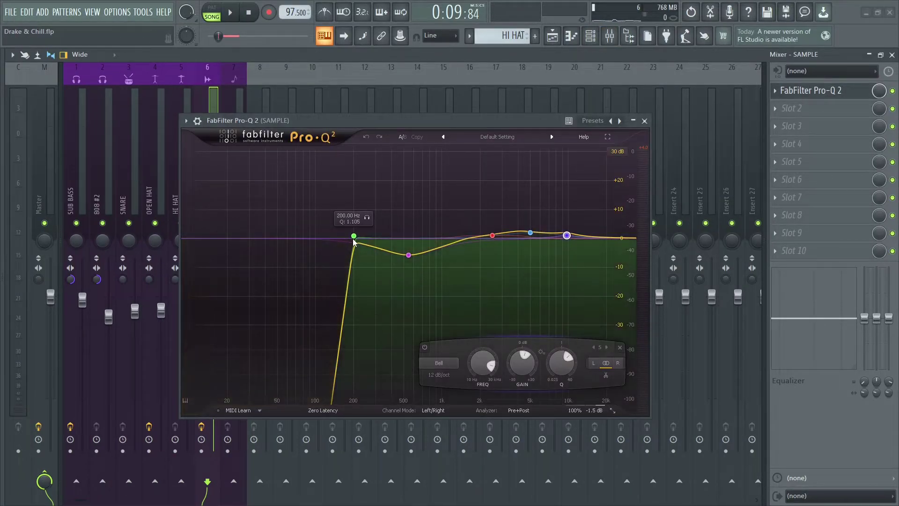
click(409, 255)
click(489, 237)
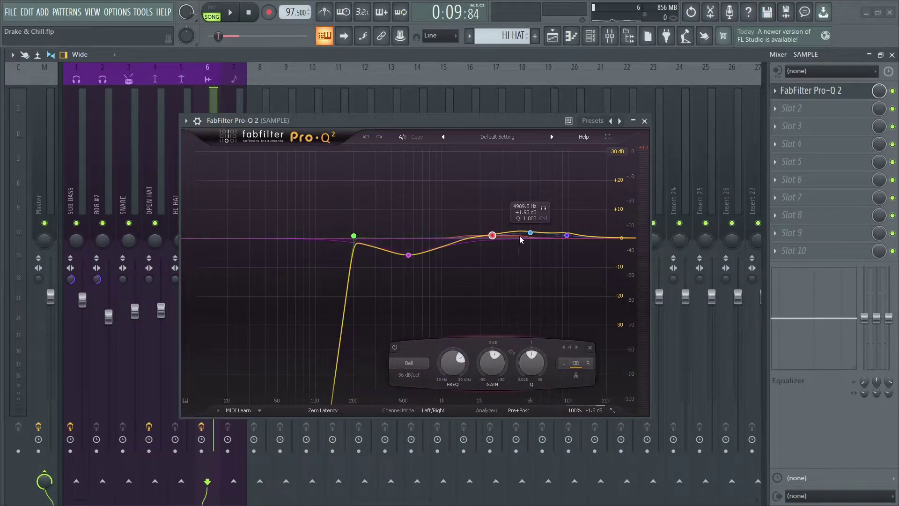
click(530, 233)
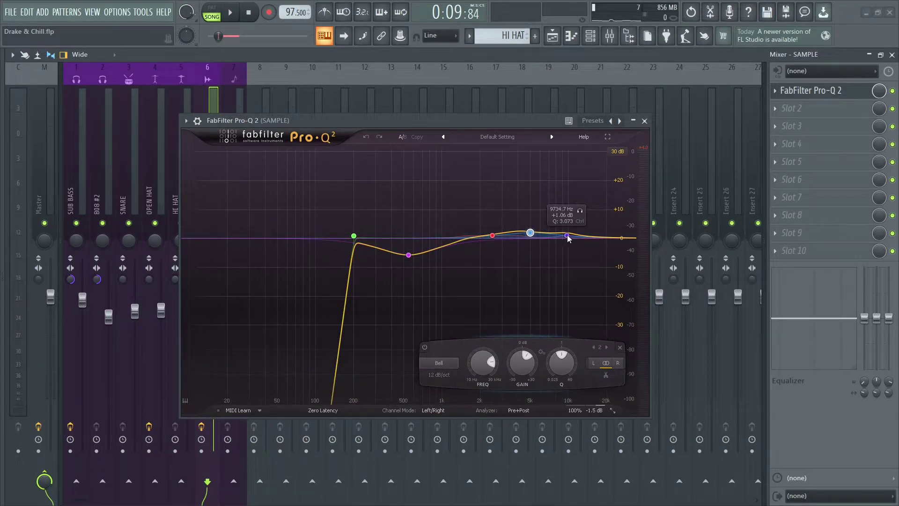
click(637, 121)
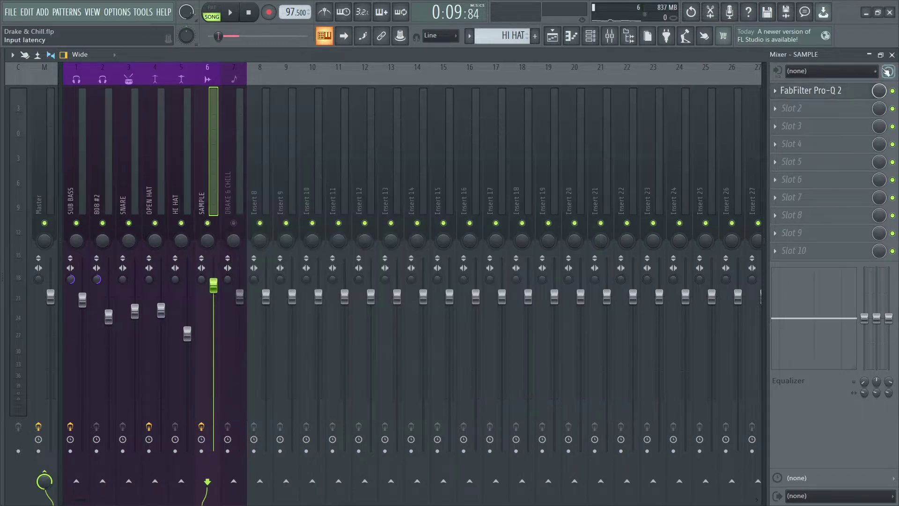
click(891, 55)
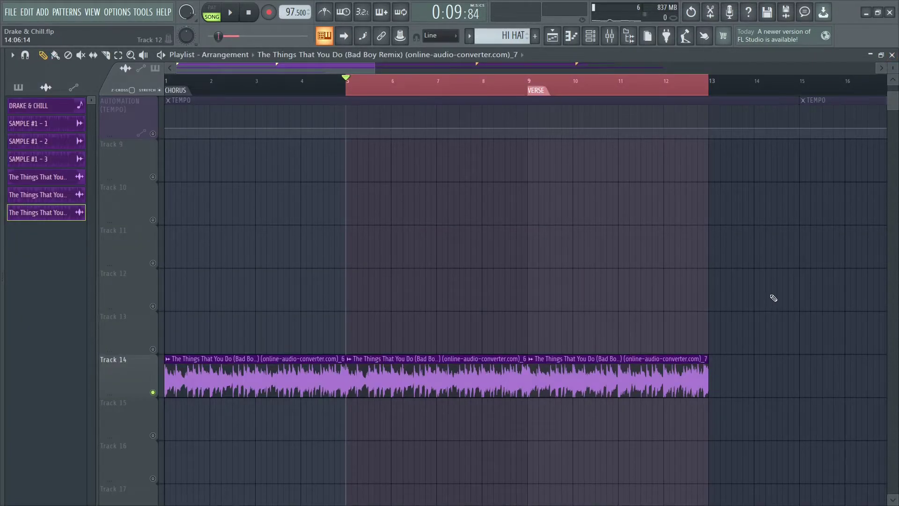
- Play bars 5 to 13 of Track 14 to hear the pitched-down loops
key(space)
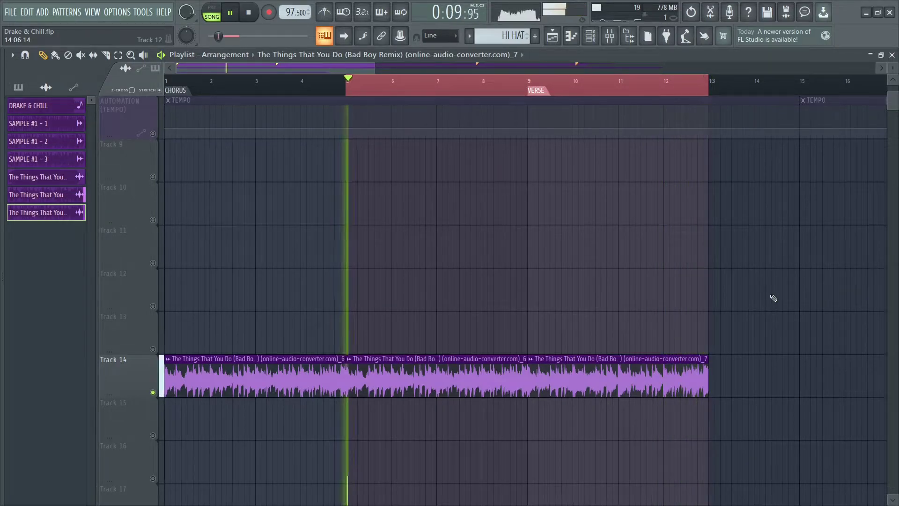
key(space)
scroll(357, 83, down, 3)
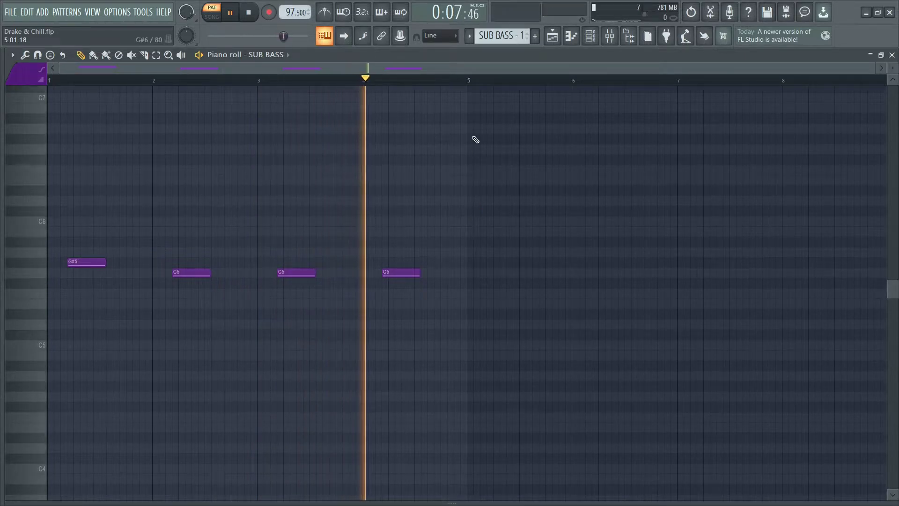
- Stop playback and examine the volume envelope in the SUB BASS channel's settings
key(space)
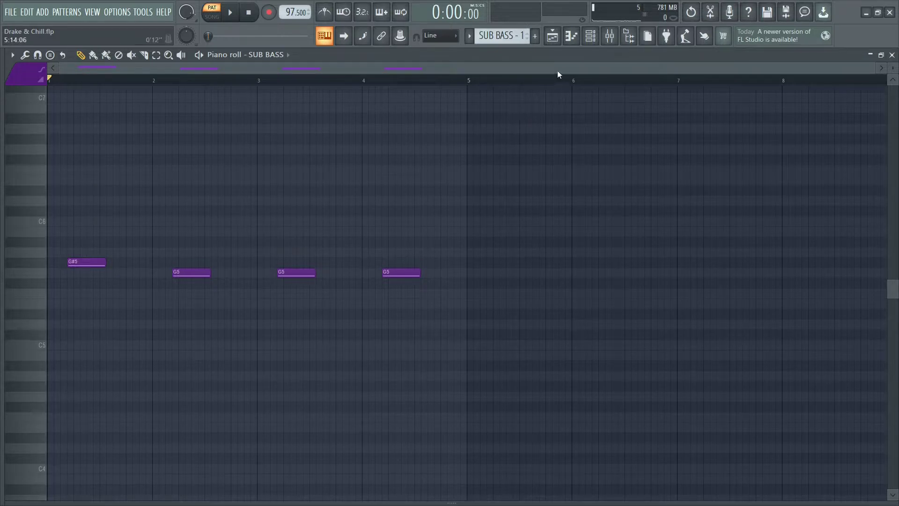
click(590, 38)
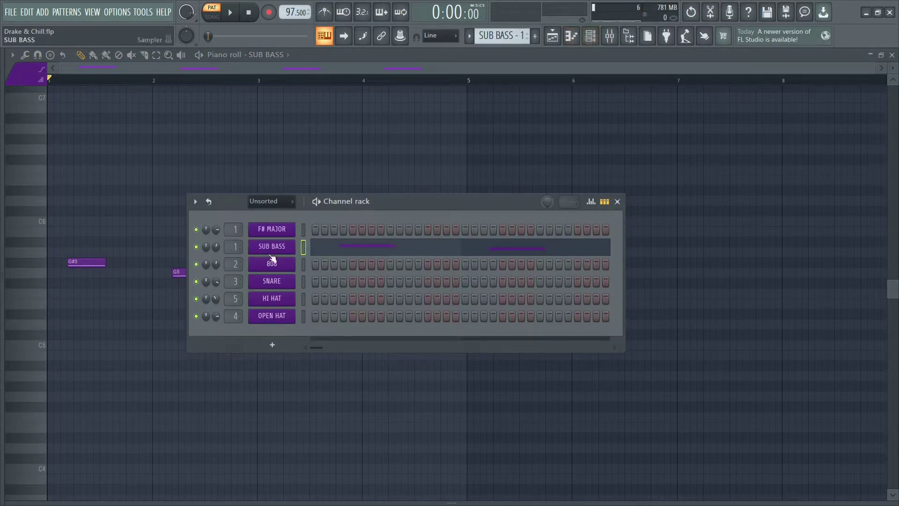
click(275, 250)
drag(293, 201, 270, 125)
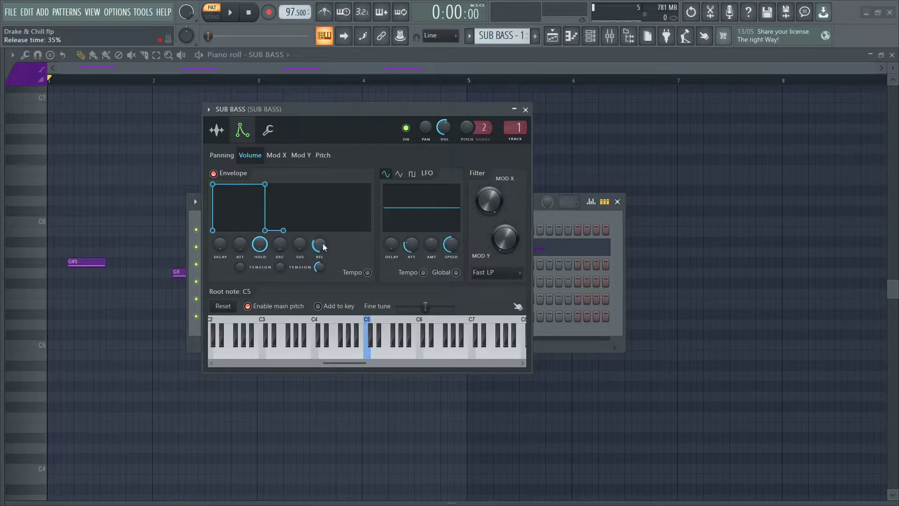
click(526, 110)
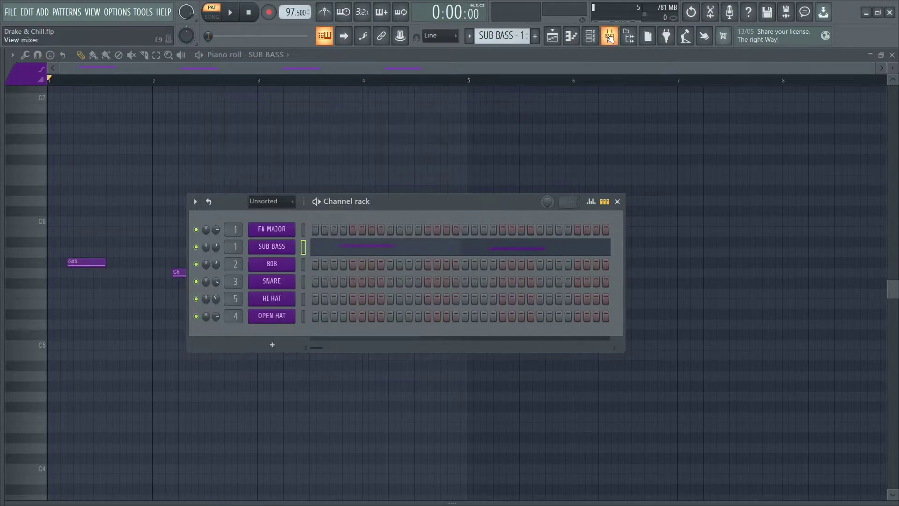
- Examine the Fruity Fast Dist and FabFilter Pro-Q 2 settings on the SUB BASS mixer track
click(609, 36)
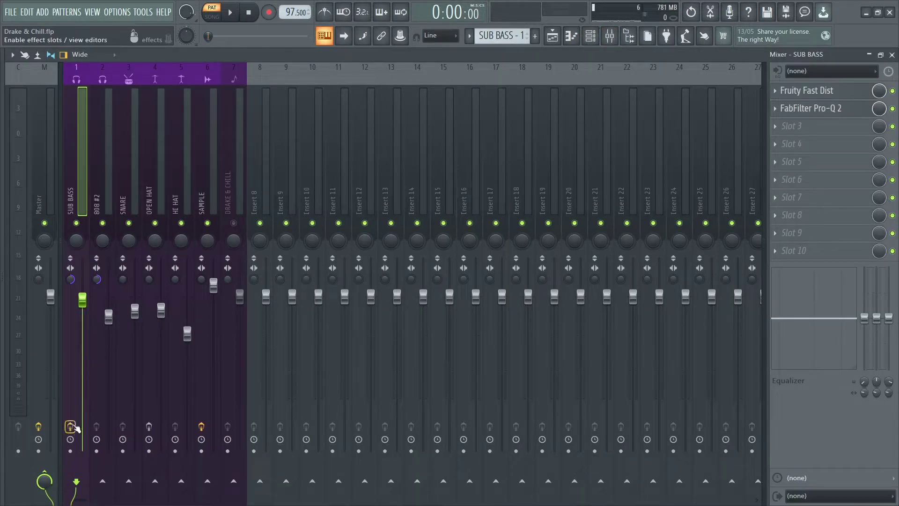
click(843, 98)
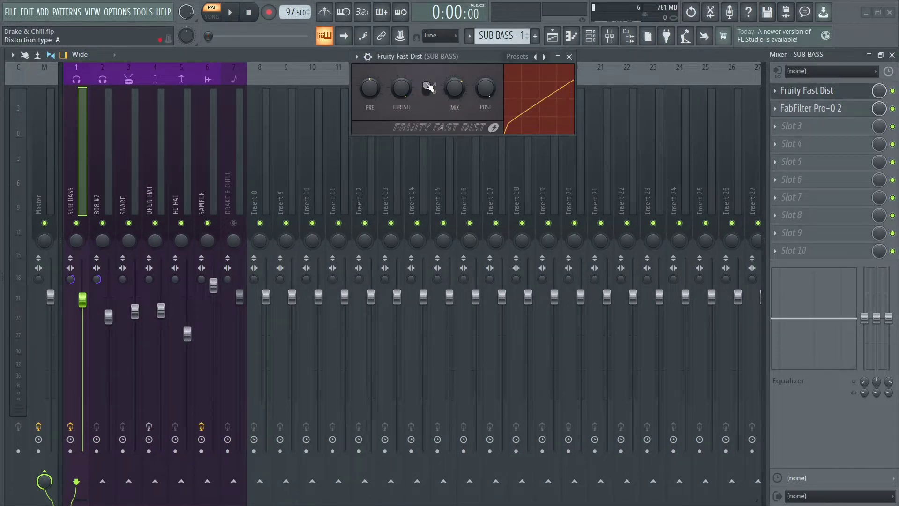
click(569, 57)
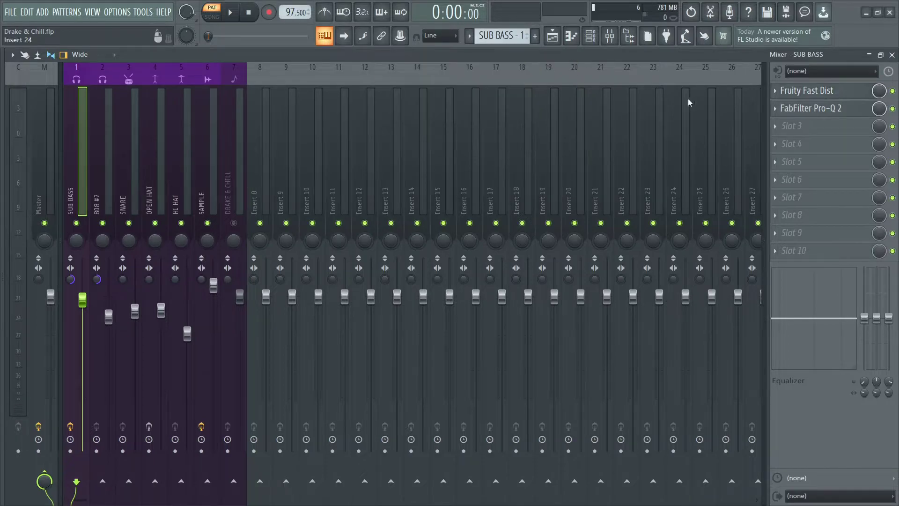
click(813, 111)
mouse_move(484, 195)
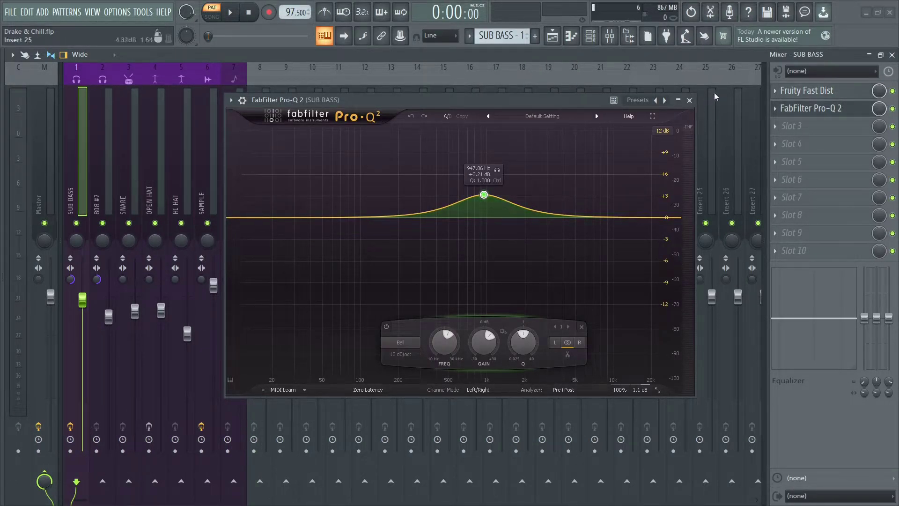
click(690, 101)
click(892, 55)
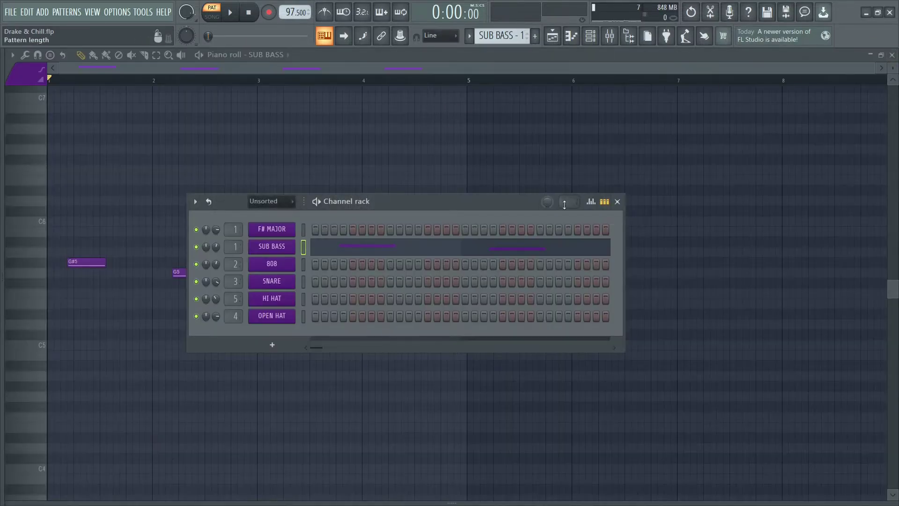
- Listen to the SUB BASS - 1 pattern and the SUB BASS - 2 pattern in the piano roll
click(618, 202)
key(space)
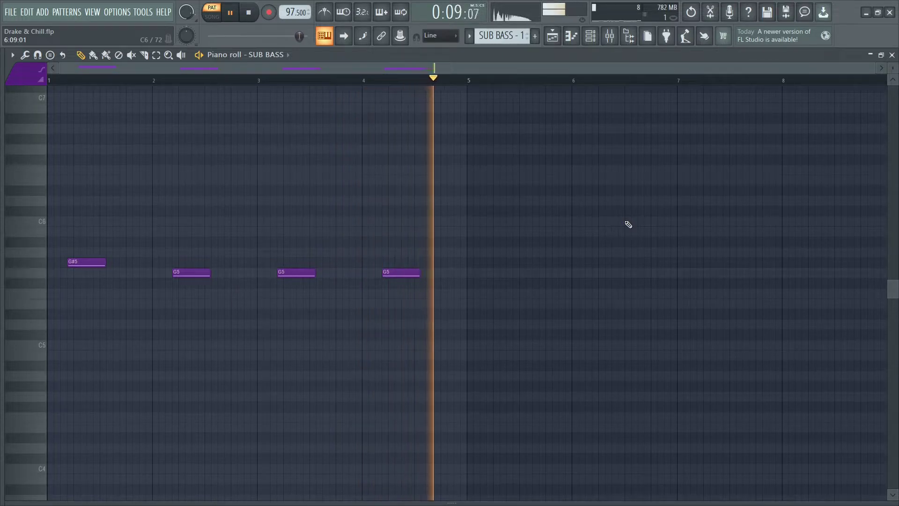
key(space)
click(470, 35)
click(485, 63)
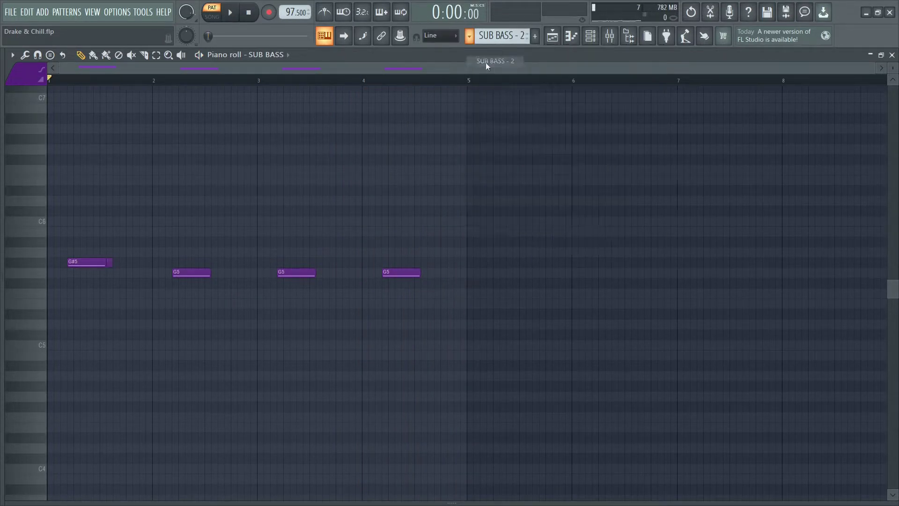
key(space)
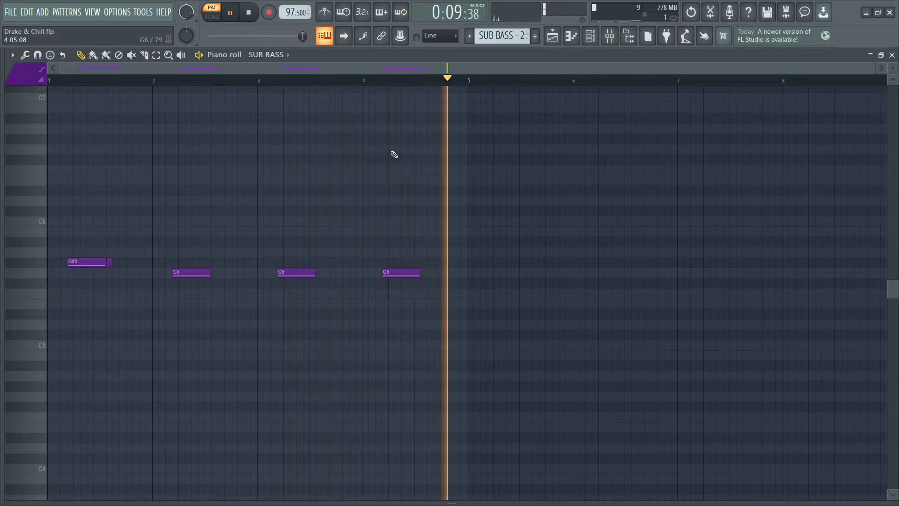
- Switch to the 808 - 1 pattern and show the 808 channel's notes in the piano roll
click(471, 39)
click(491, 73)
click(269, 54)
click(277, 197)
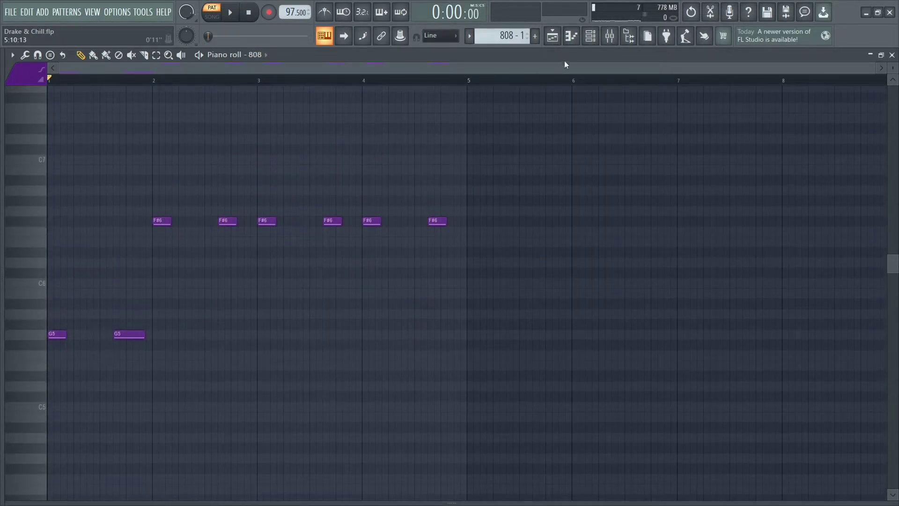
- Open the 808 channel's settings and examine its volume envelope
click(588, 38)
click(274, 265)
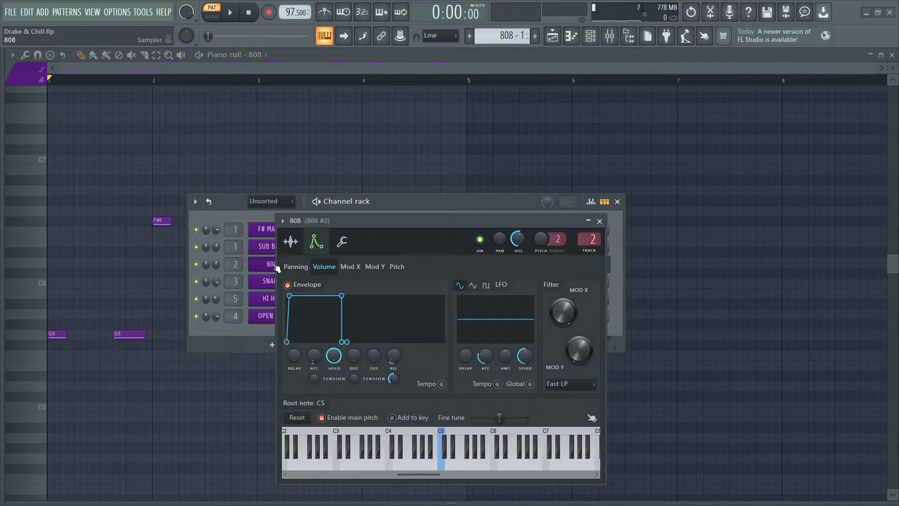
drag(332, 234, 282, 138)
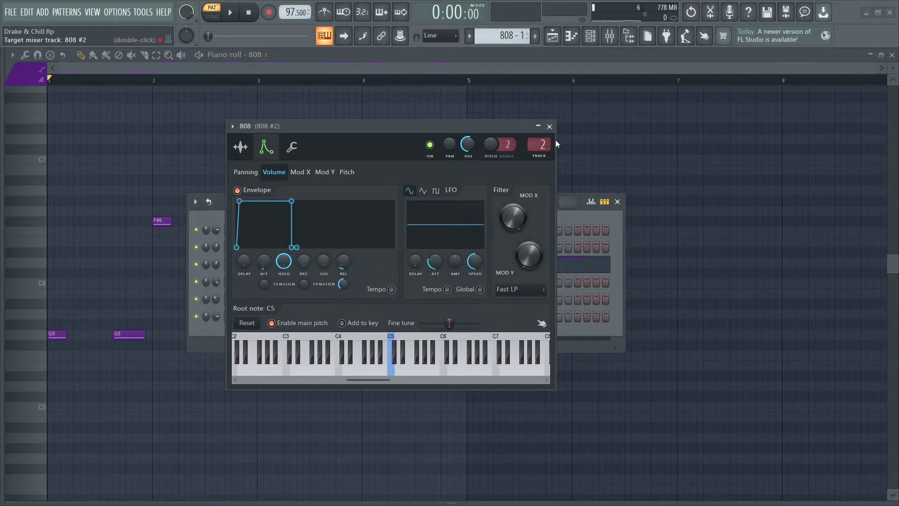
- Listen to the 808 - 1 pattern and the 808 - 2 pattern in the piano roll
click(550, 127)
click(604, 203)
click(617, 201)
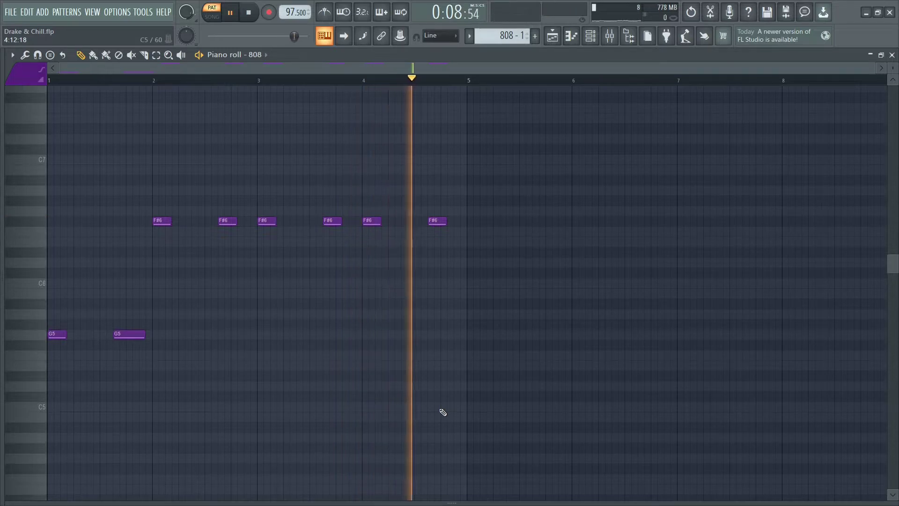
key(space)
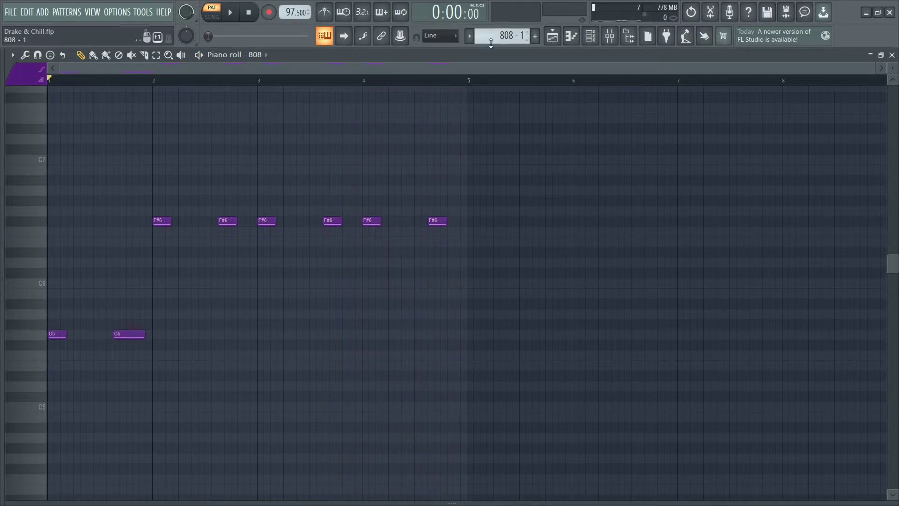
click(469, 36)
click(496, 83)
key(space)
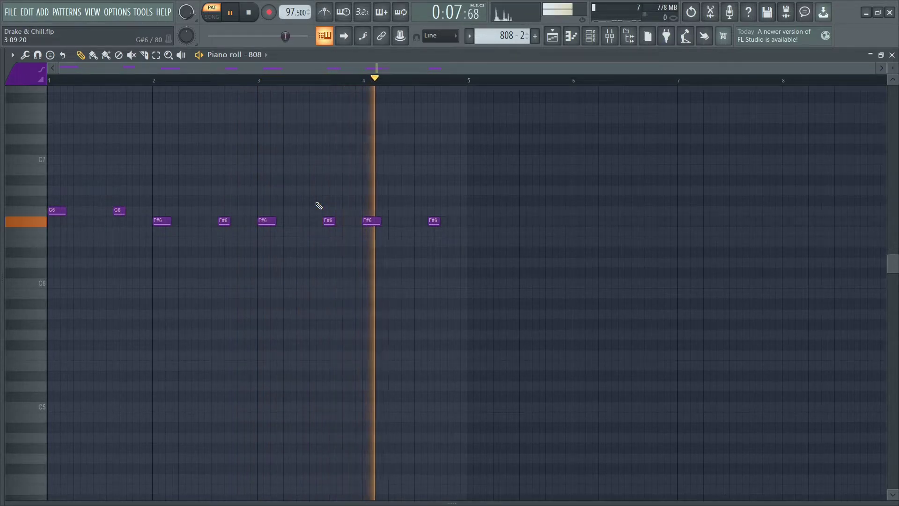
key(space)
- Switch to the SNARE pattern and show the SNARE channel's notes in the piano roll
click(469, 36)
click(478, 90)
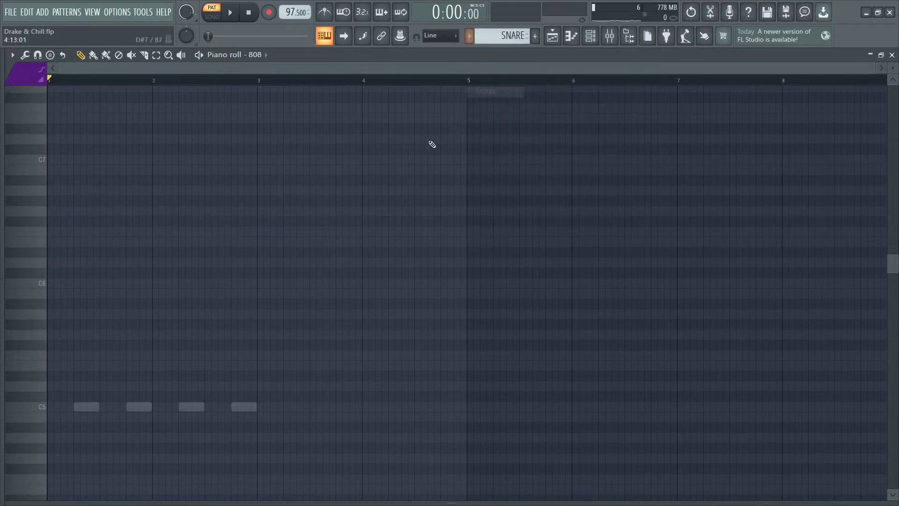
click(261, 54)
click(277, 206)
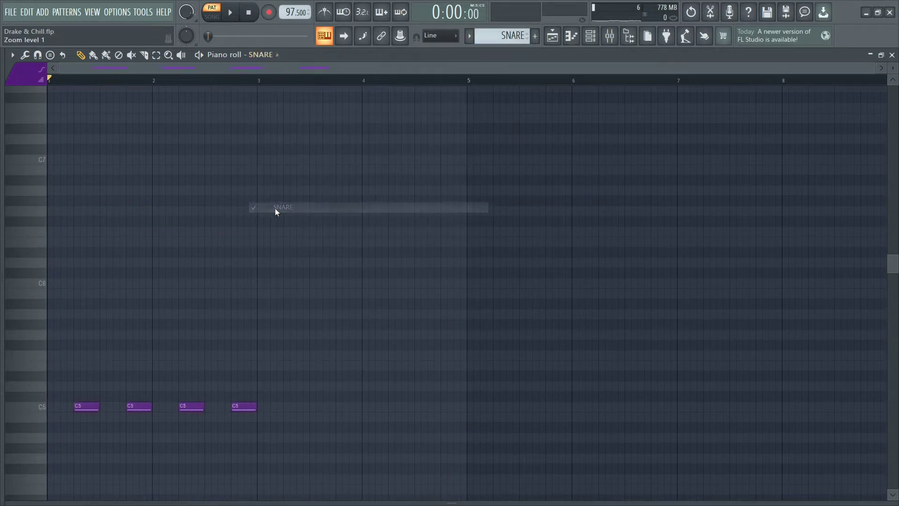
- Examine the SNARE channel's precomputed effects in its sampler settings and listen to the SNARE pattern
click(589, 38)
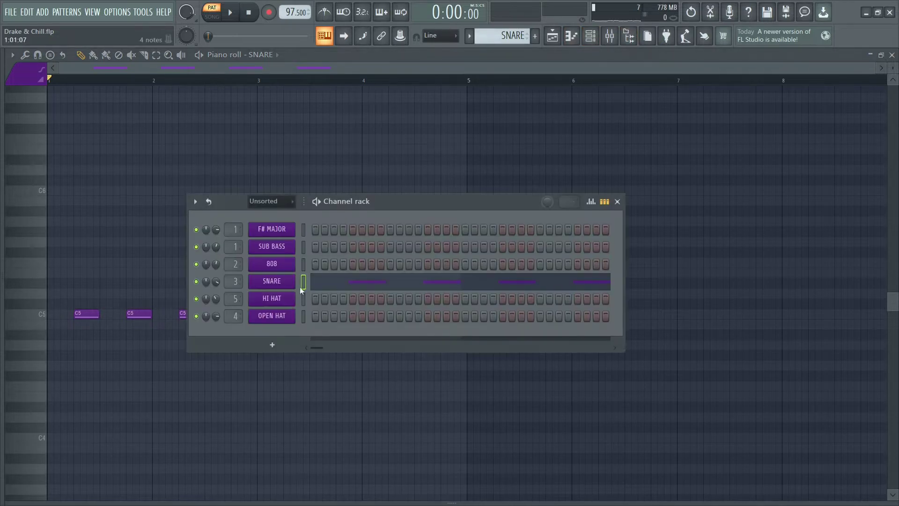
click(280, 287)
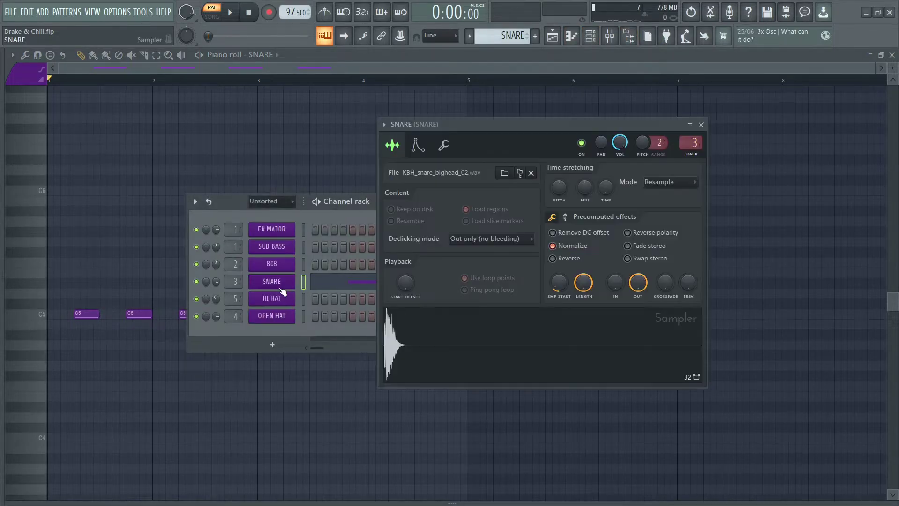
click(565, 217)
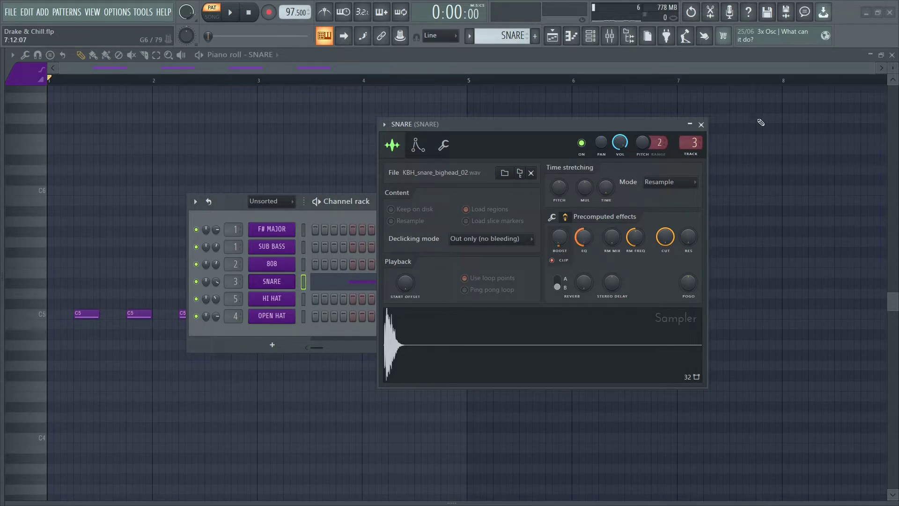
click(701, 125)
click(618, 202)
key(space)
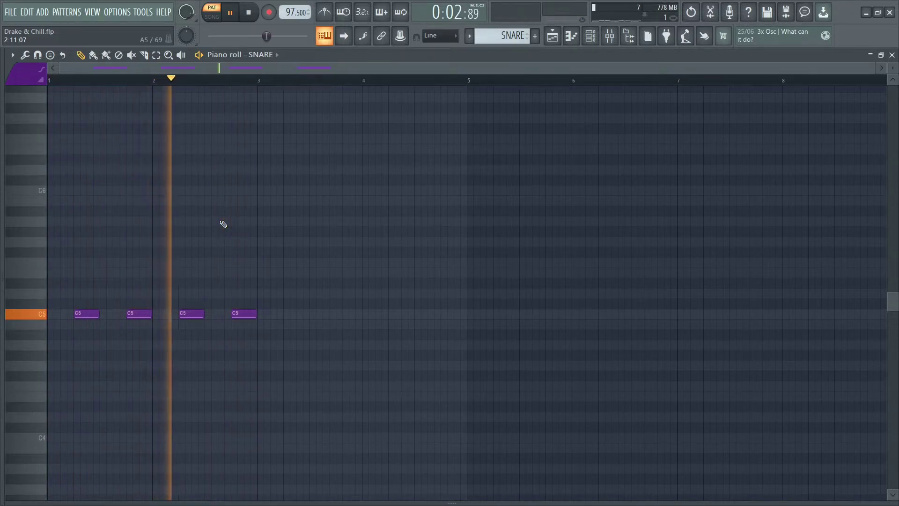
key(space)
- Switch to the OPEN HAT pattern, show its notes with bars 1 to 8 selected, and reveal the note velocities
click(467, 42)
click(477, 102)
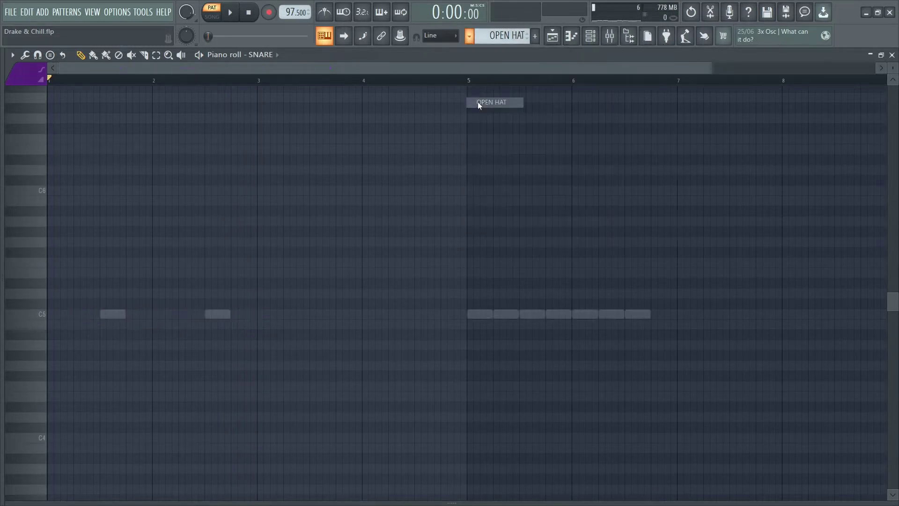
click(265, 55)
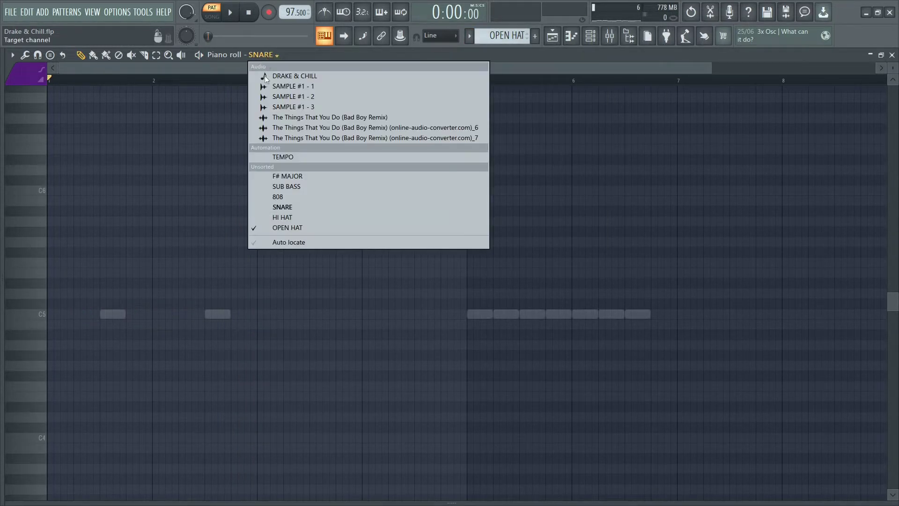
click(288, 228)
scroll(292, 83, down, 1)
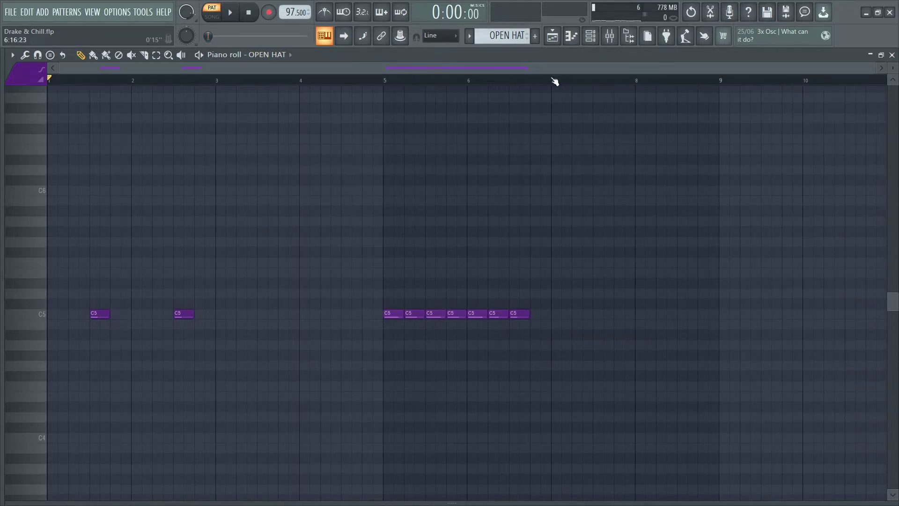
drag(721, 83, 2, 90)
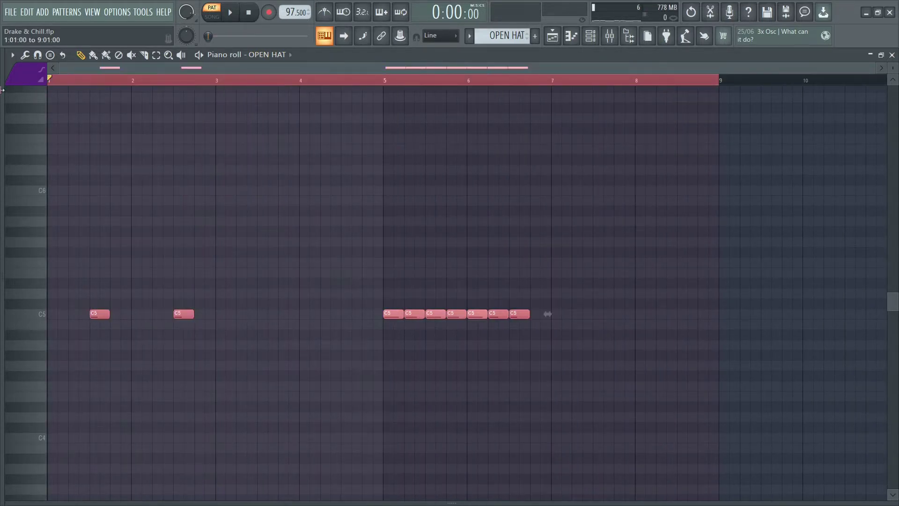
drag(363, 501, 339, 330)
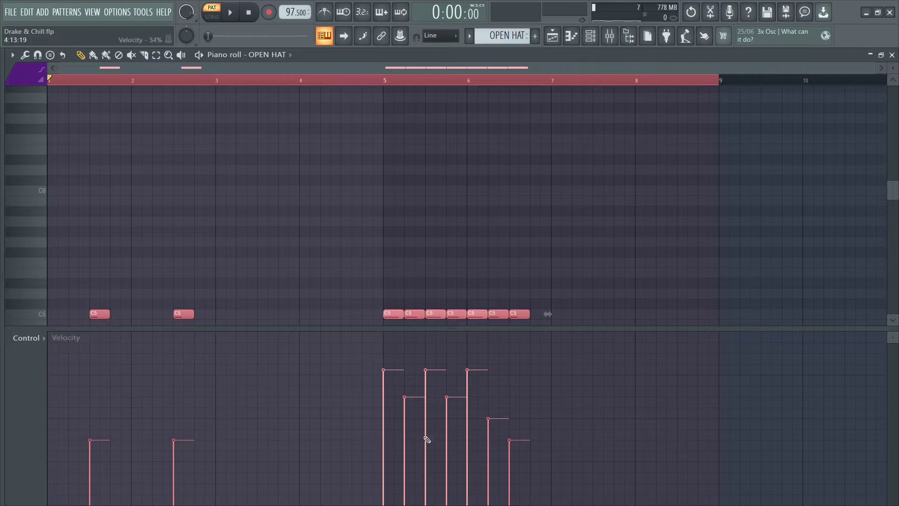
- Examine the Fruity Fast Dist settings on the OPEN HAT mixer track and listen to the OPEN HAT pattern
click(608, 37)
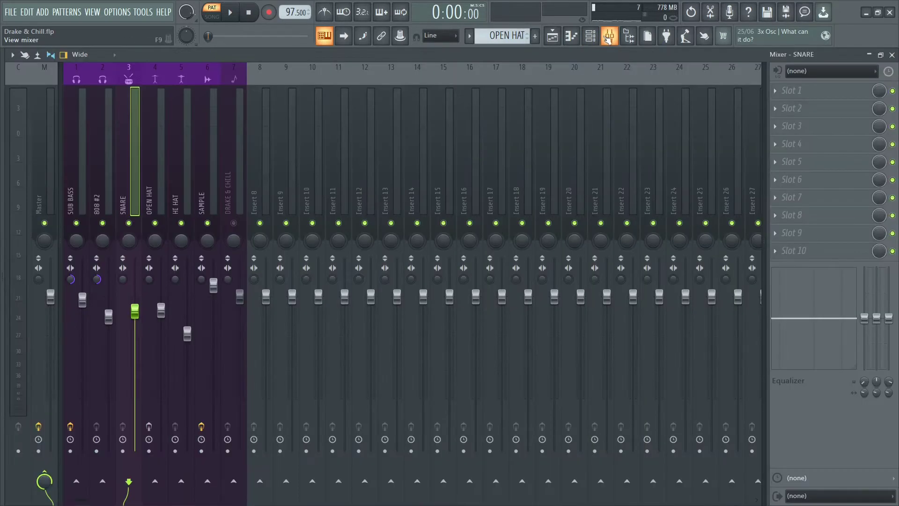
click(147, 159)
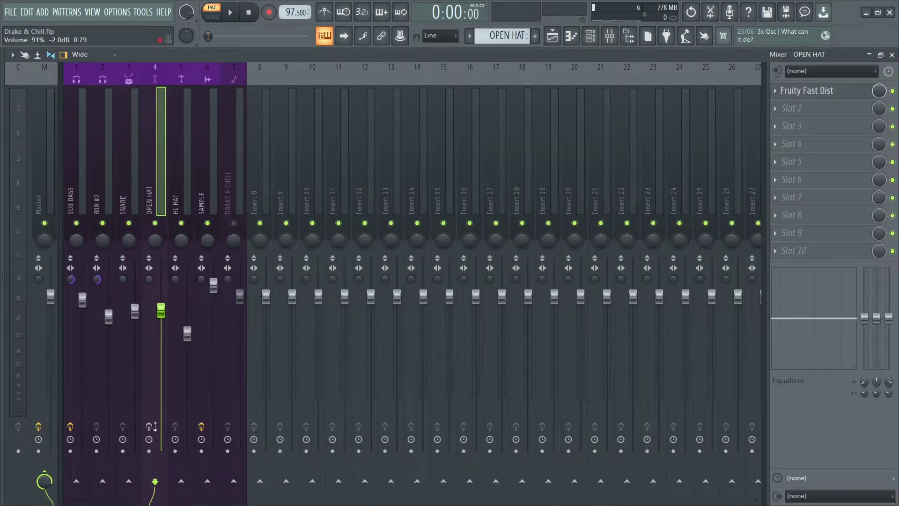
click(830, 91)
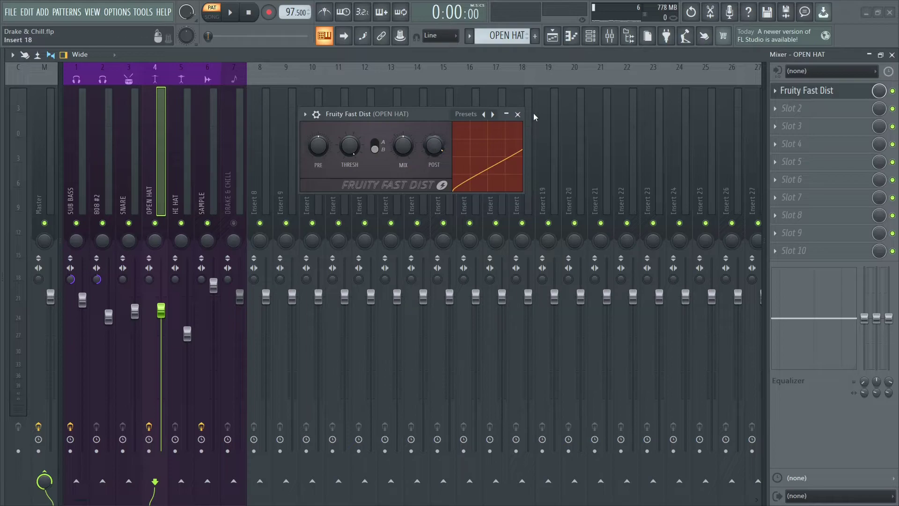
click(517, 114)
click(893, 55)
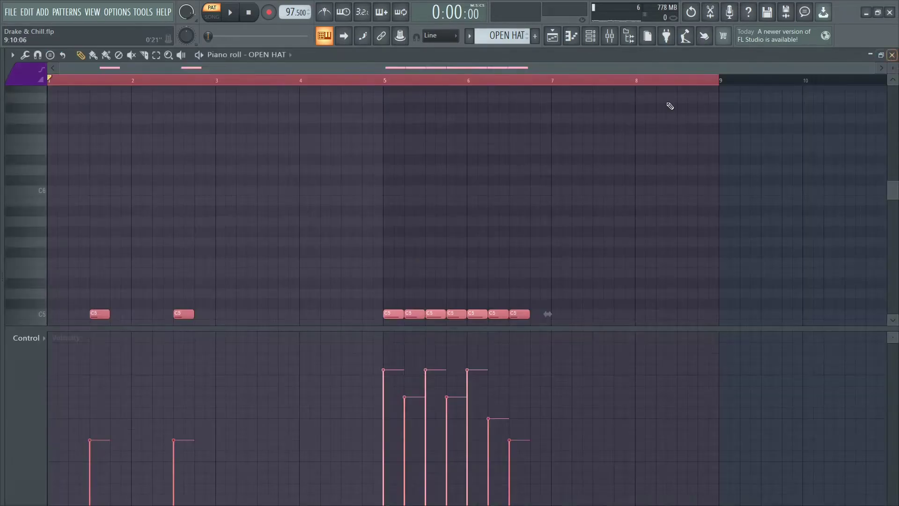
scroll(310, 96, down, 4)
key(space)
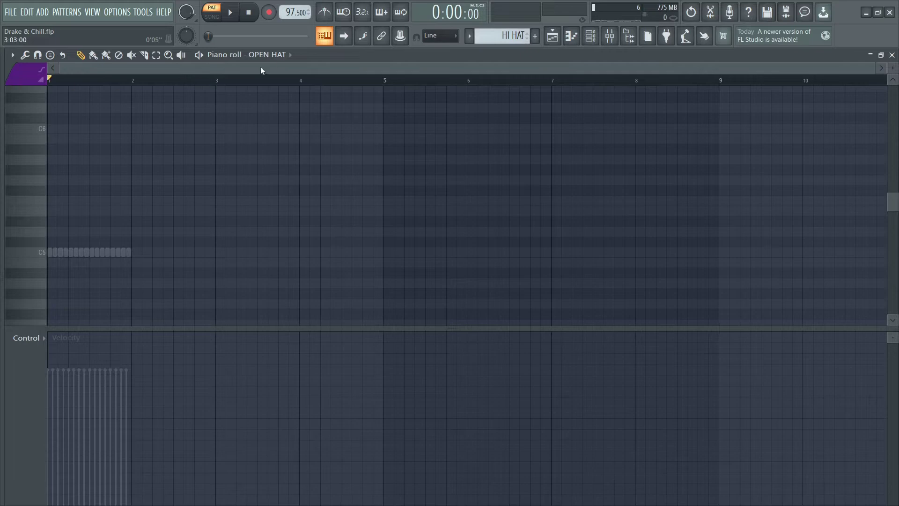
- Show the HI HAT channel's notes in the piano roll and select bars 1 to 4
click(248, 55)
click(283, 217)
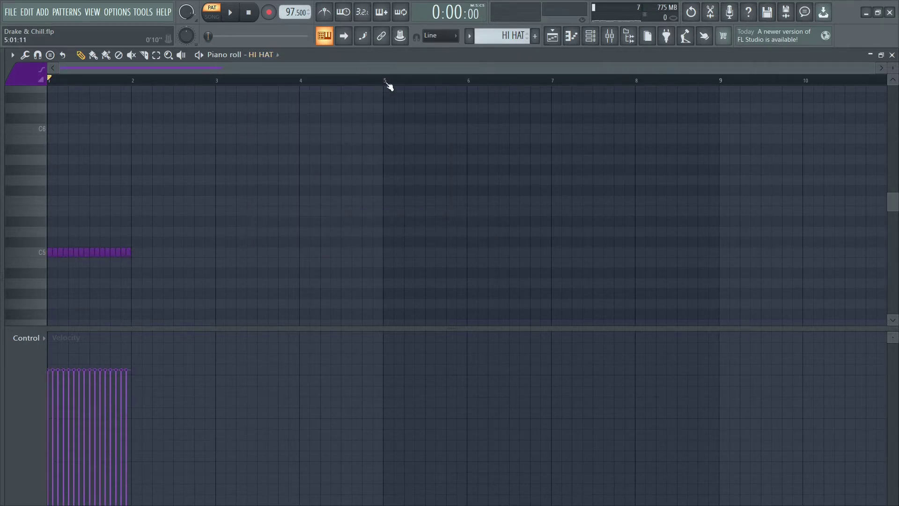
drag(386, 85, 47, 81)
- Examine the HI HAT channel's sample and precomputed effects in its settings and listen to the HI HAT pattern
key(F6)
click(283, 299)
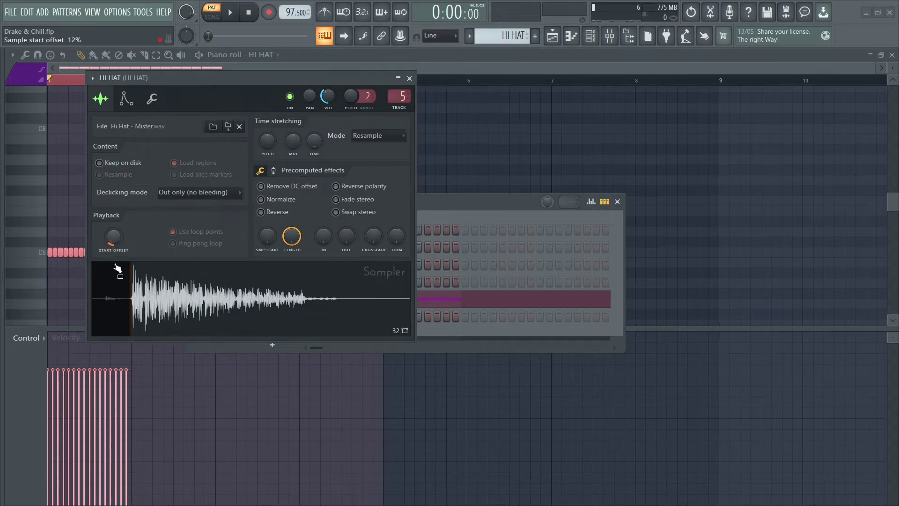
click(274, 172)
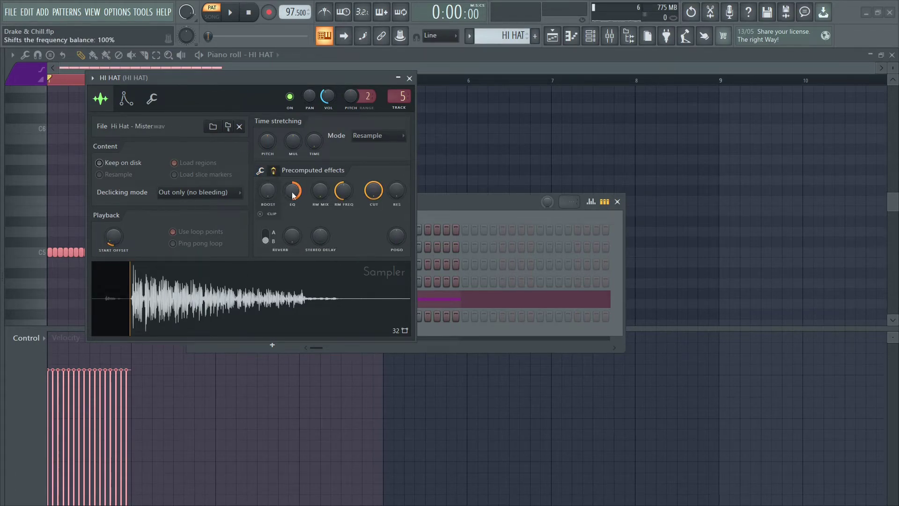
click(410, 78)
click(618, 201)
key(space)
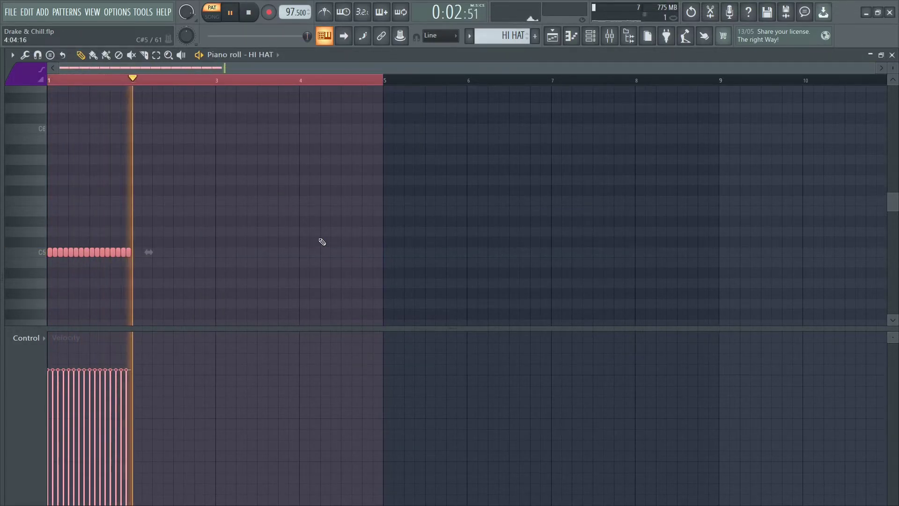
key(space)
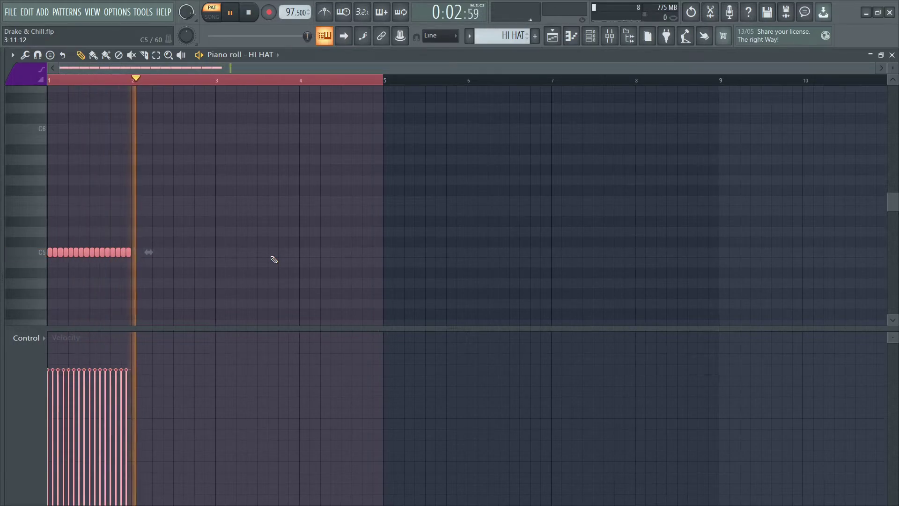
key(space)
- Examine the tempo automation from bar 33 in the playlist and listen to the SAMPLE #1 - 3 clips from bar 36
click(317, 83)
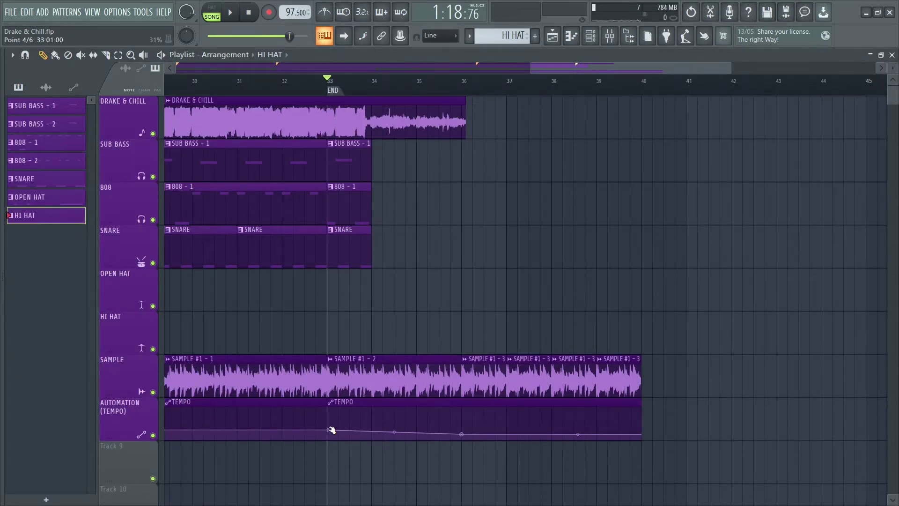
drag(449, 83, 462, 87)
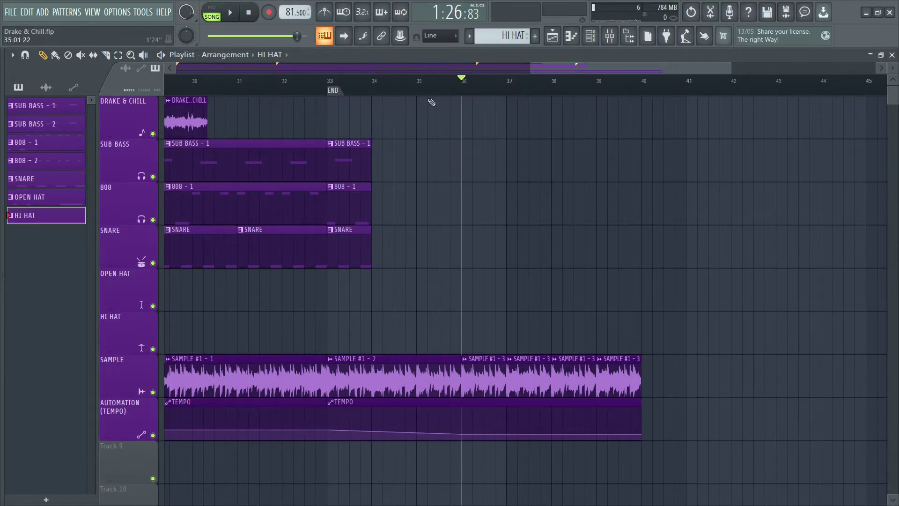
key(space)
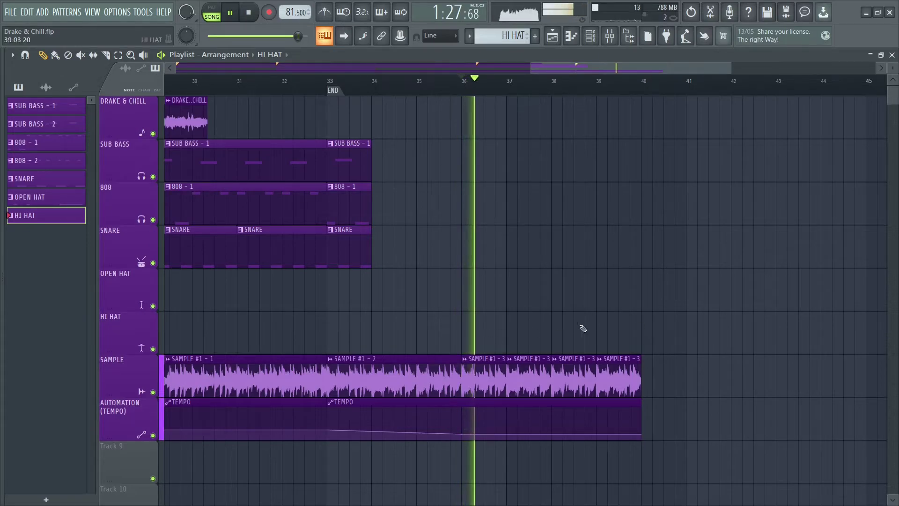
scroll(583, 91, up, 2)
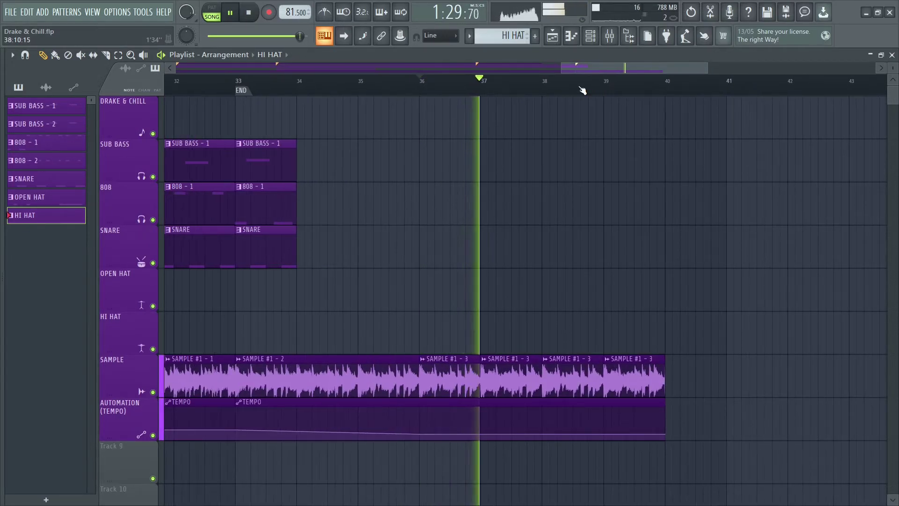
scroll(582, 91, down, 2)
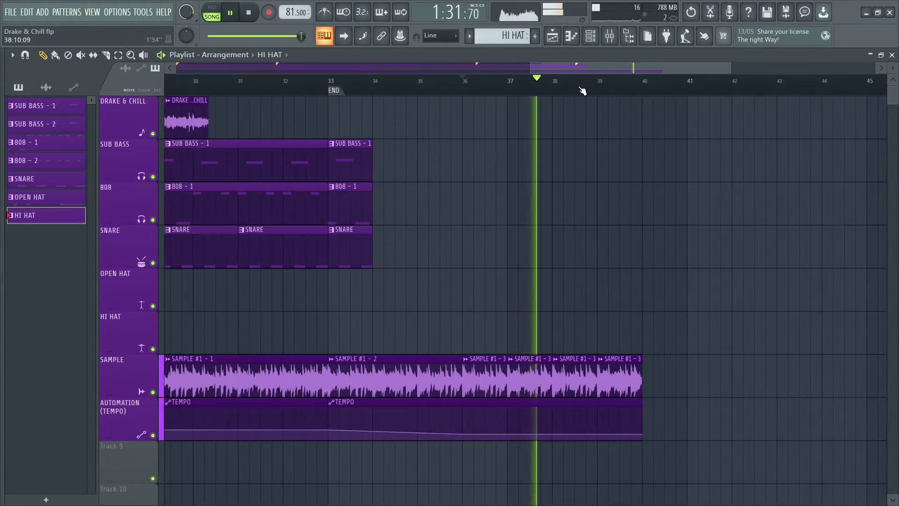
key(space)
- Place a copy of the SAMPLE #1 - 2 clip at bar 1 on Track 10 and solo that track
scroll(583, 90, down, 5)
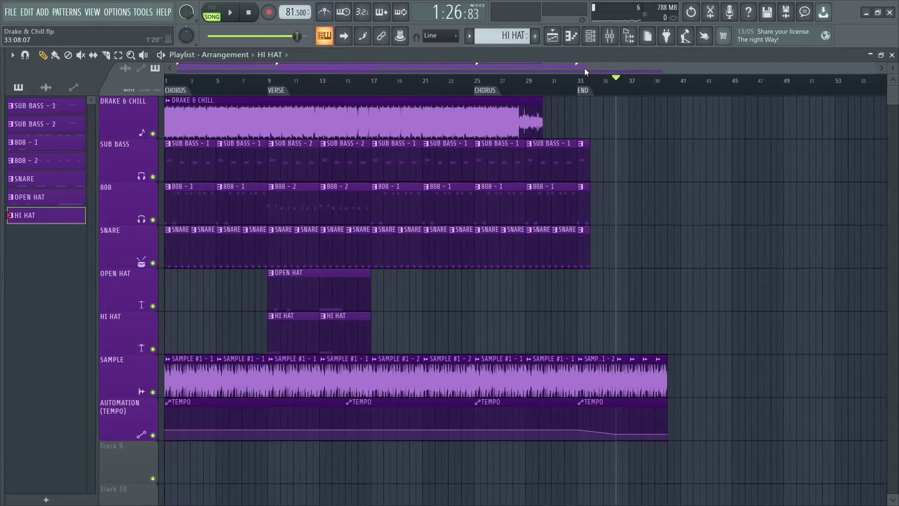
click(407, 371)
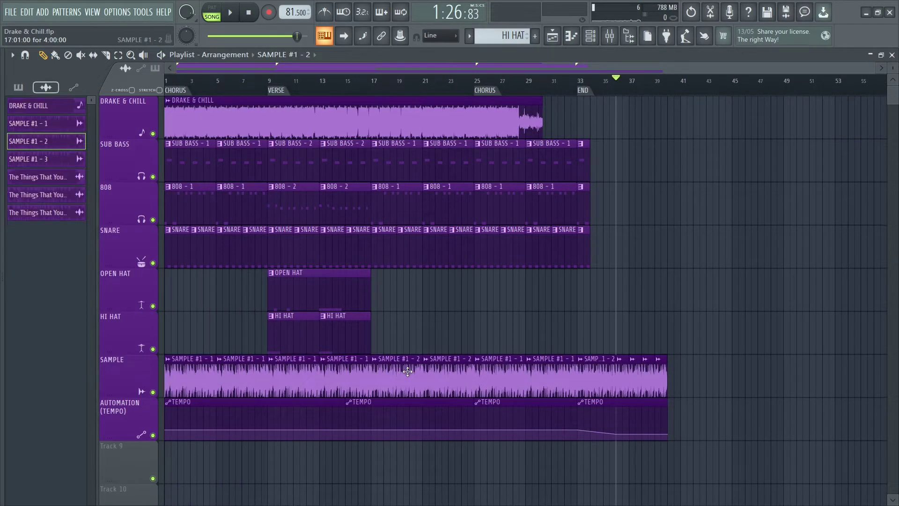
scroll(482, 176, down, 2)
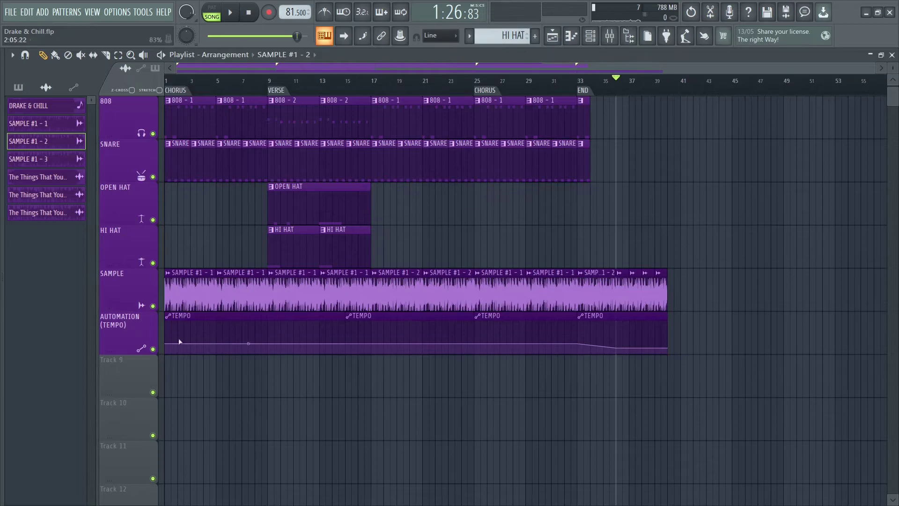
click(177, 418)
right_click(153, 435)
- Listen to the soloed SAMPLE #1 - 2 clip on Track 10 from the start of the song
scroll(188, 262, down, 1)
key(space)
scroll(204, 89, up, 5)
key(space)
drag(224, 69, 177, 70)
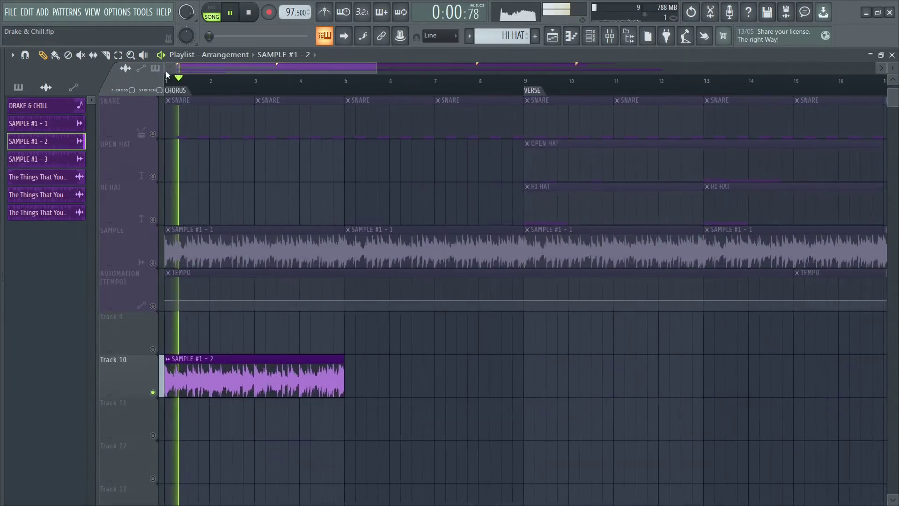
key(space)
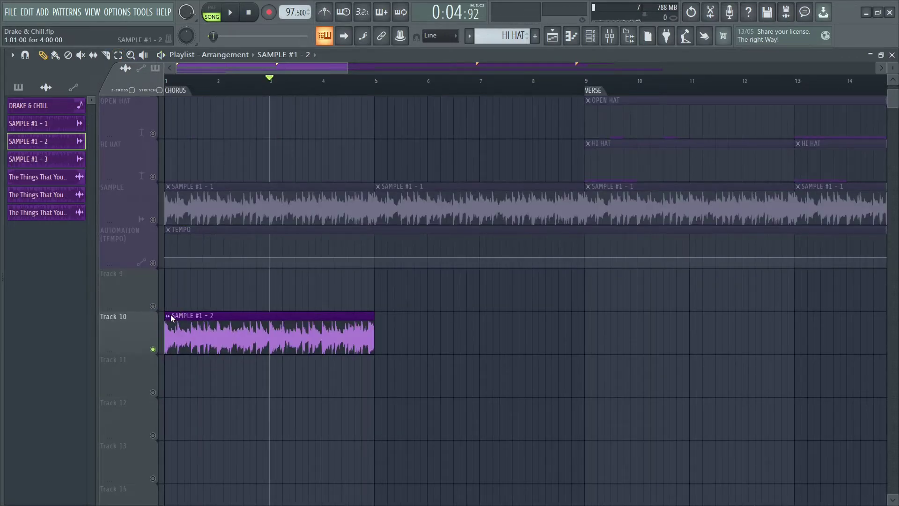
- Make the SAMPLE #1 - 2 clip on Track 10 unique
click(174, 320)
click(224, 392)
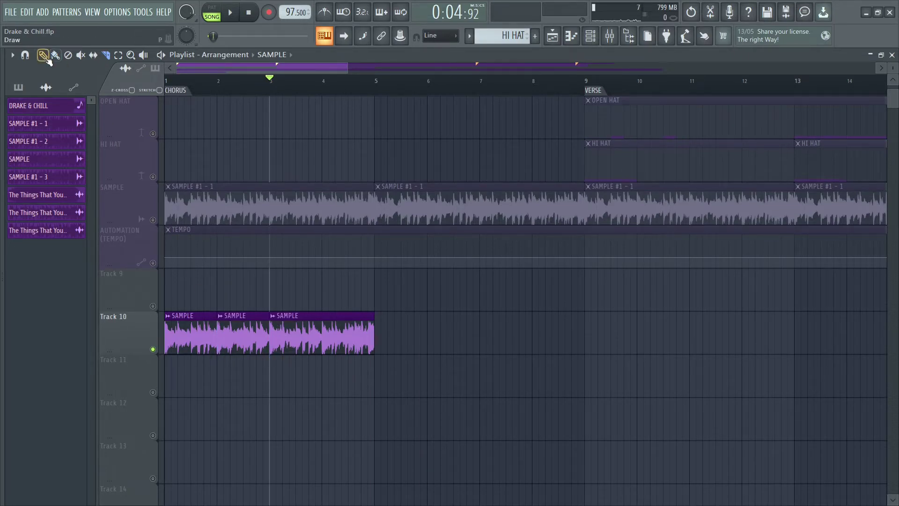
- Remove the bar 1 slice on Track 10 and arrange the remaining SAMPLE slices as one-bar clips at bars 3 and 4
right_click(201, 336)
key(space)
key(space)
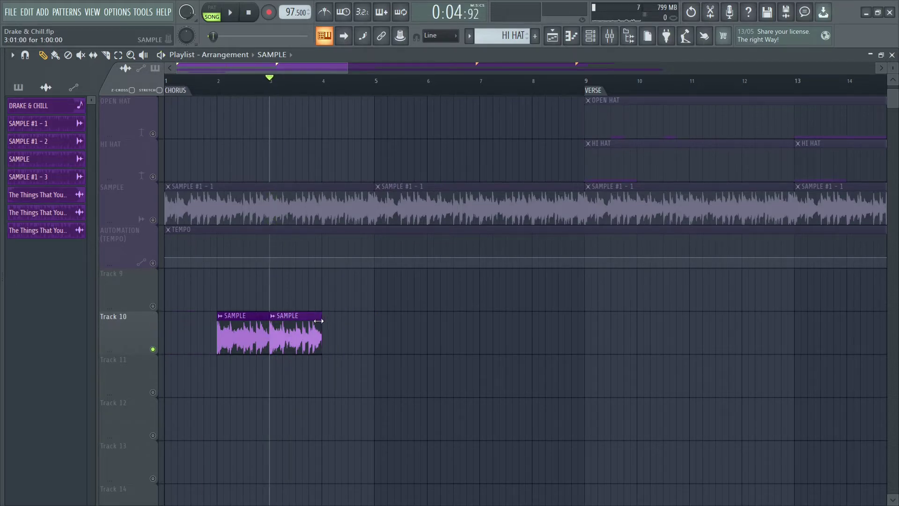
drag(274, 324, 364, 337)
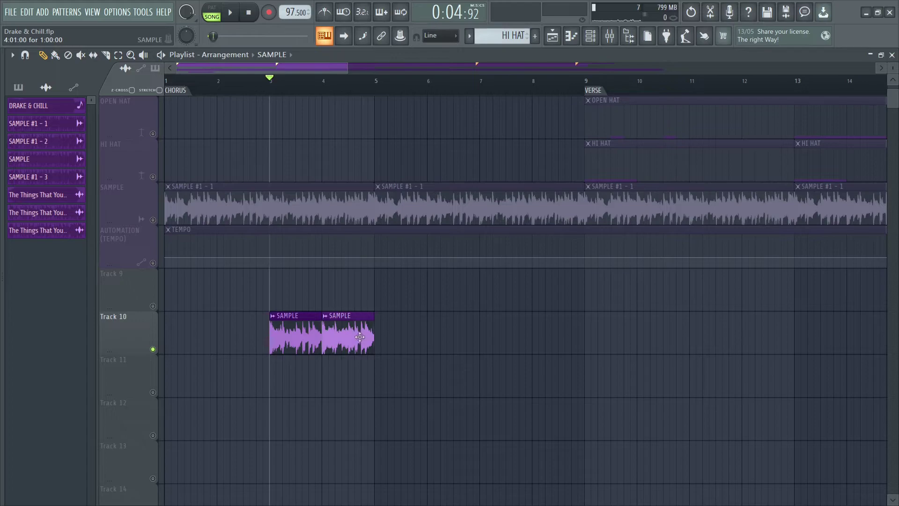
- Listen to the two SAMPLE slices at bars 3 and 4 on Track 10, and duplicate the pair to bars 5 and 6
key(space)
drag(424, 345, 270, 344)
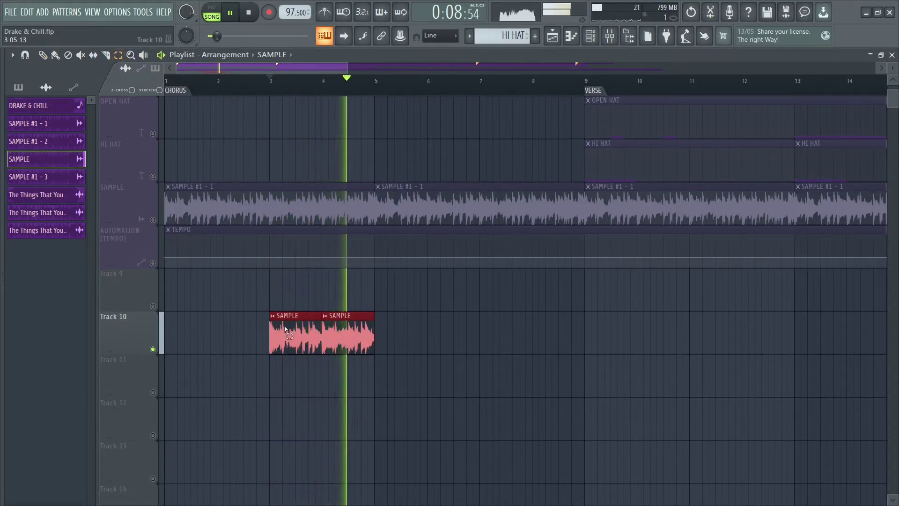
key(space)
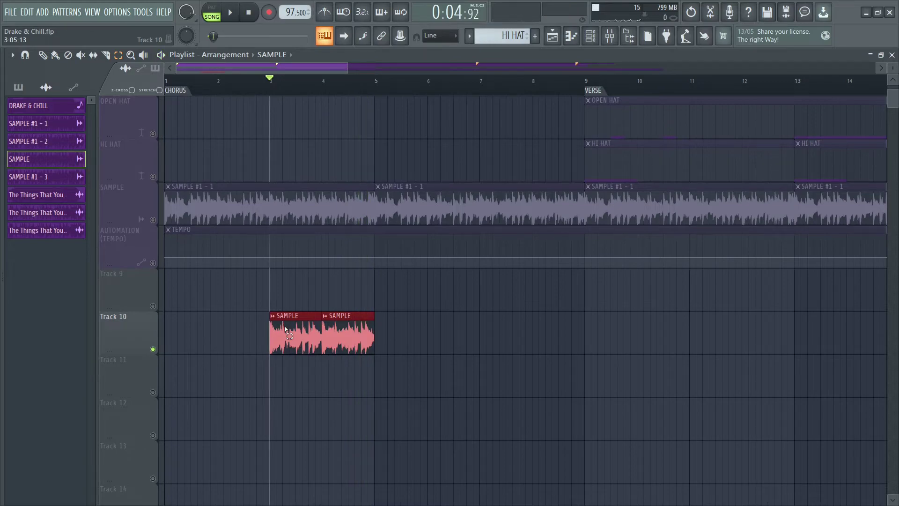
key(ctrl+b)
double_click(310, 338)
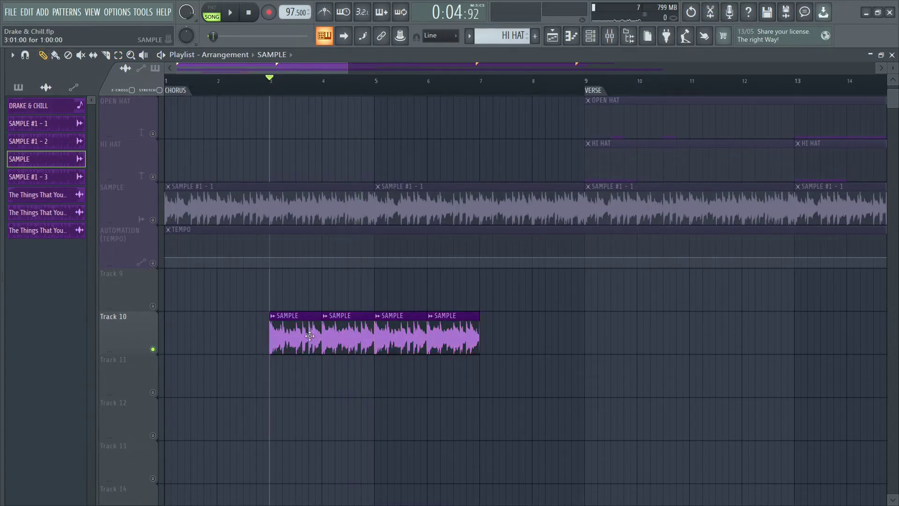
- Listen to the four chopped SAMPLE slices on Track 10 from bar 3
right_click(219, 145)
click(228, 148)
click(358, 81)
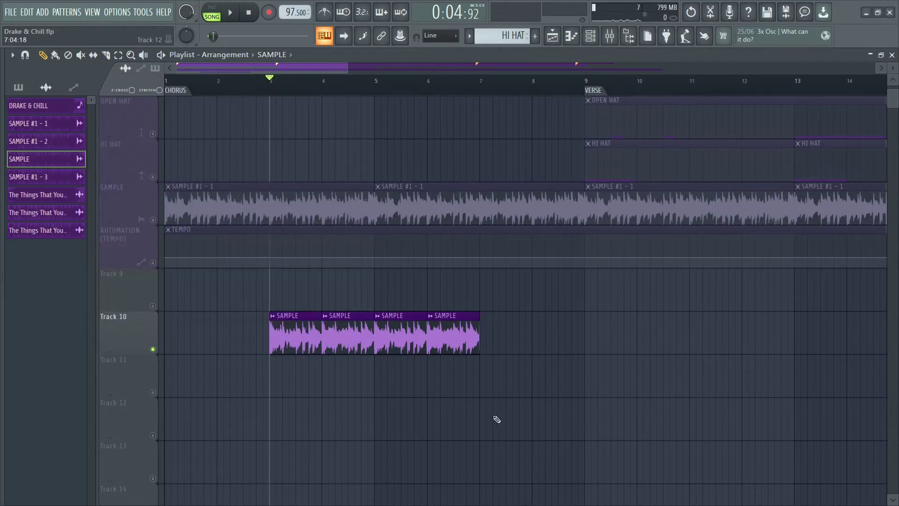
key(space)
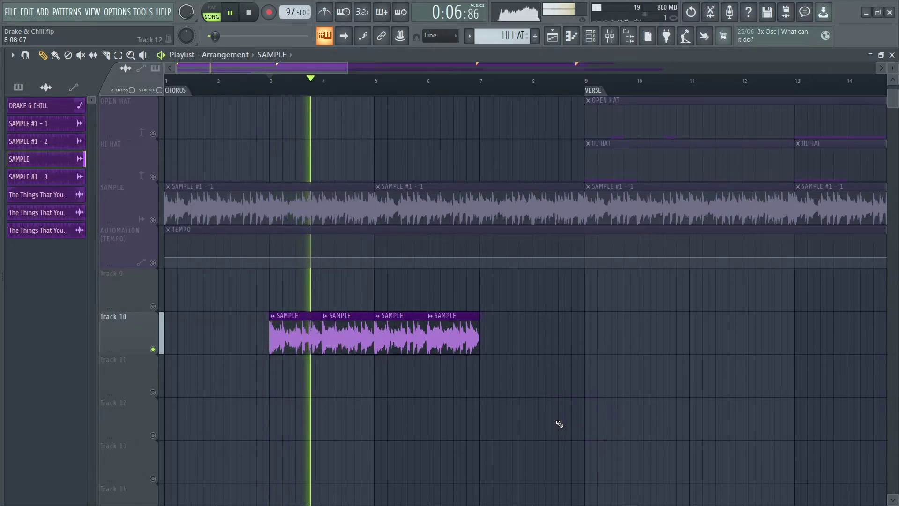